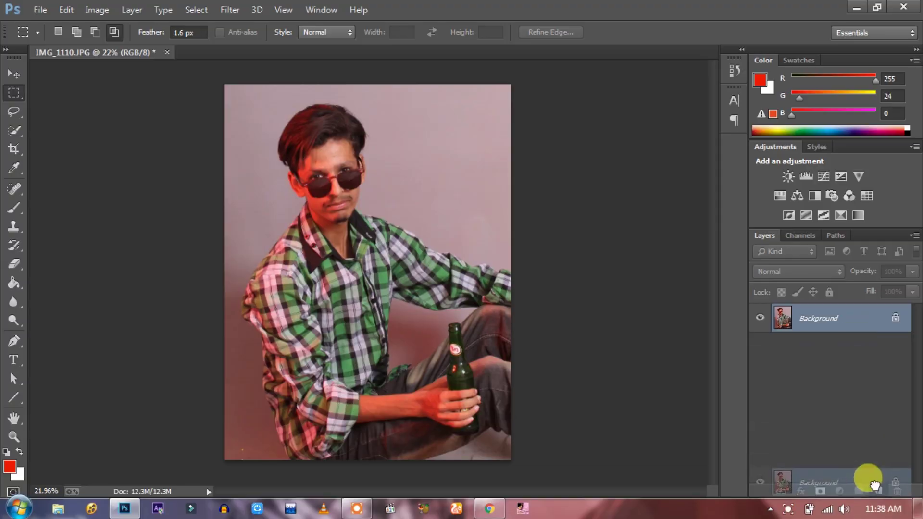
Create a Background copy layer from the portrait's Background layer
drag(874, 485, 877, 491)
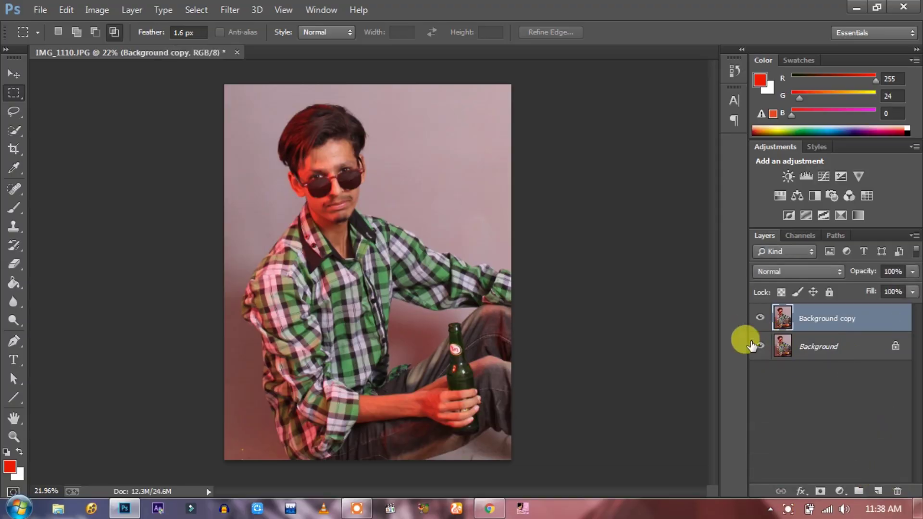
Apply Surface Blur at radius 60 px and threshold 10 levels, after dismissing Smart Blur
click(232, 9)
mouse_move(236, 154)
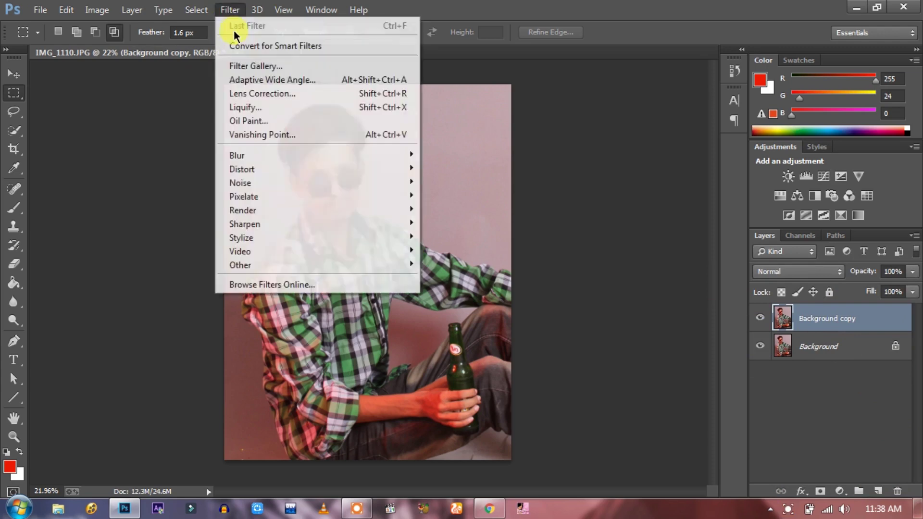
click(462, 325)
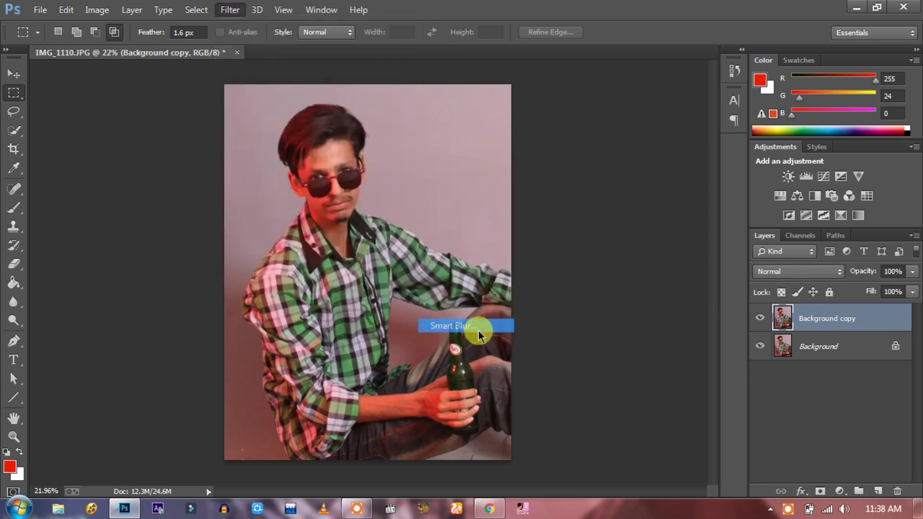
click(817, 137)
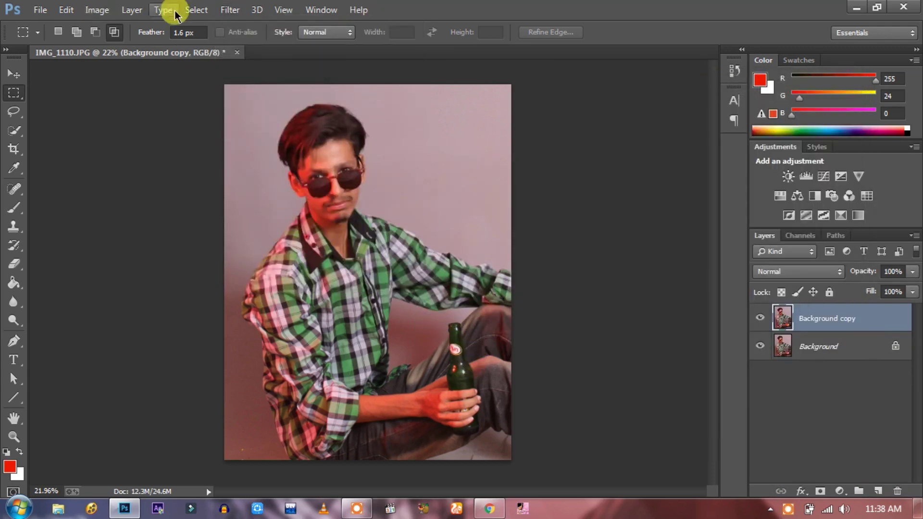
click(231, 10)
mouse_move(317, 155)
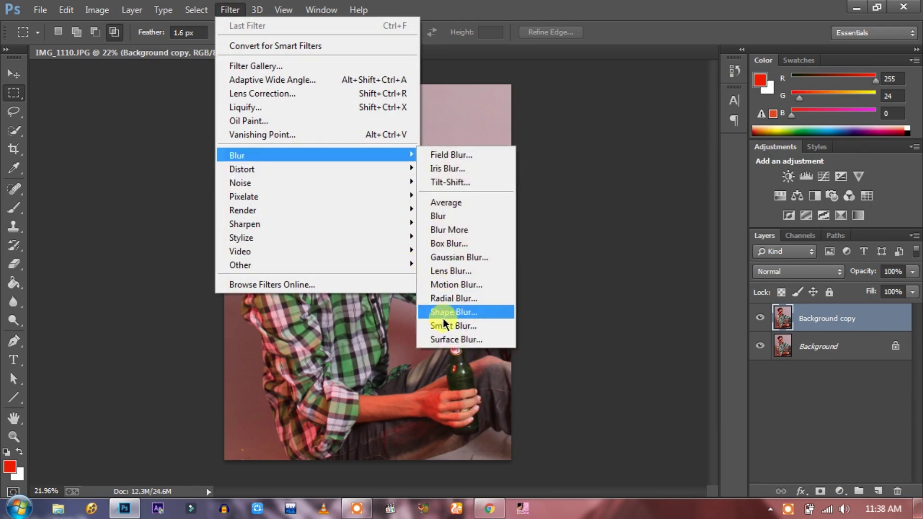
click(444, 337)
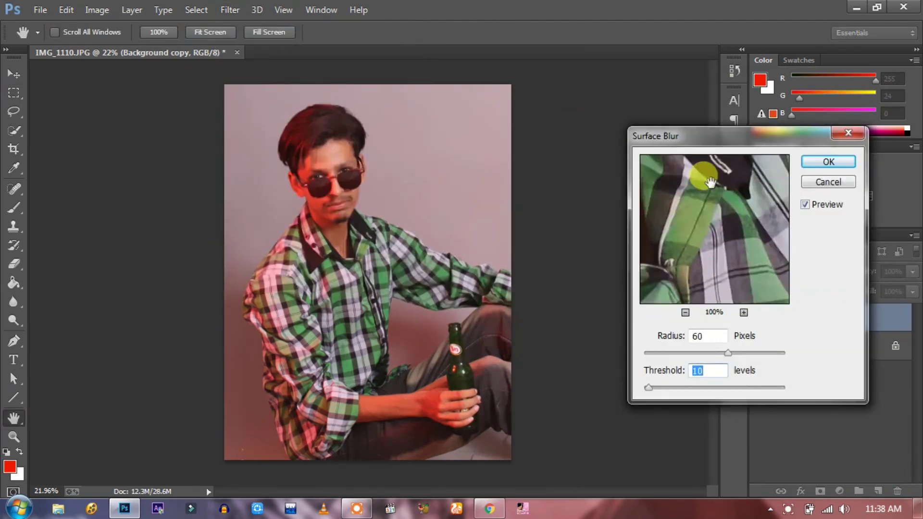
drag(731, 190, 701, 240)
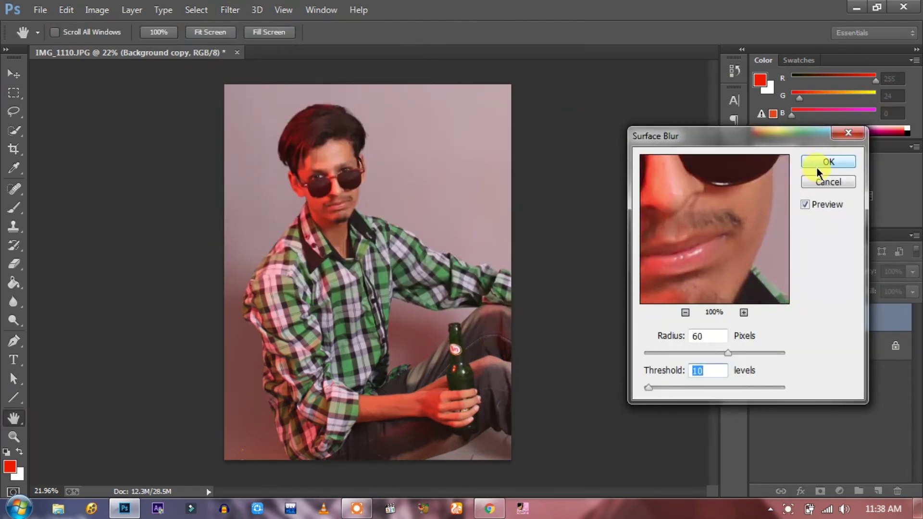
click(817, 166)
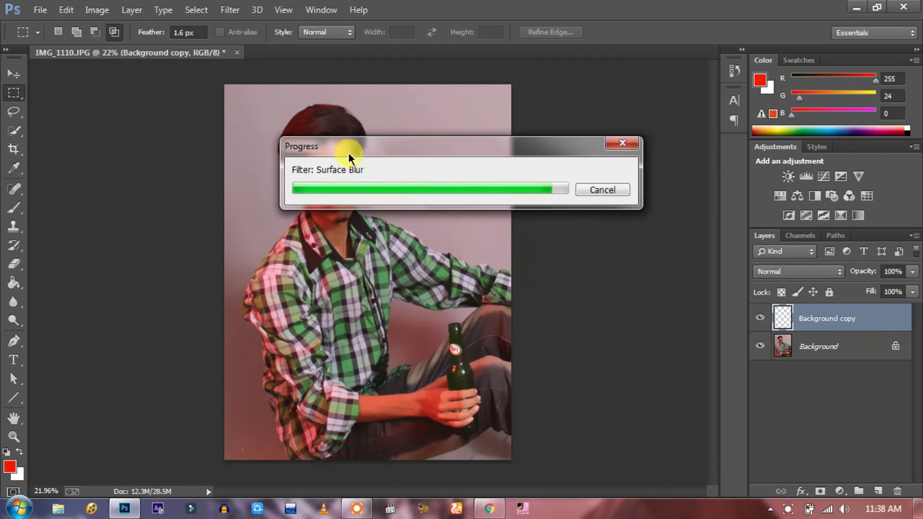
Zoom in on the blurred face and back out to check the result
scroll(346, 155, up, 3)
scroll(339, 157, up, 4)
scroll(337, 155, down, 2)
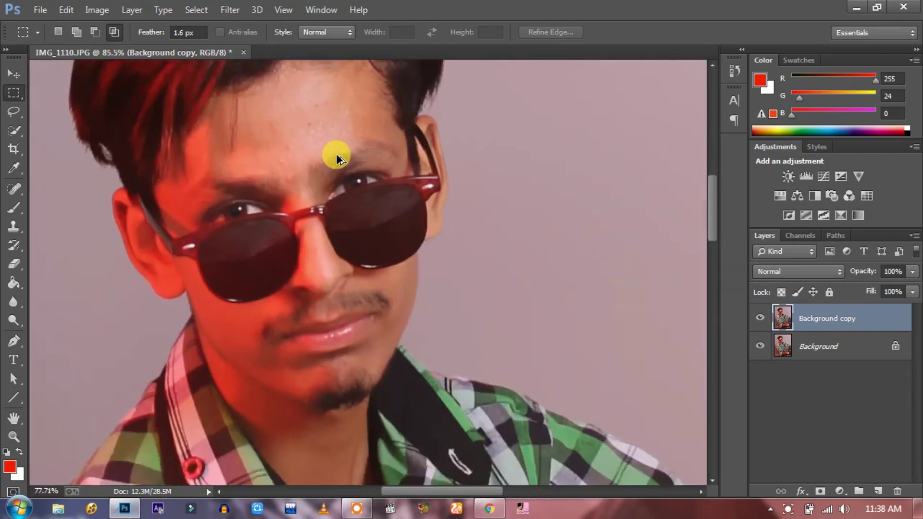
scroll(337, 154, down, 3)
scroll(336, 154, down, 1)
scroll(336, 154, up, 1)
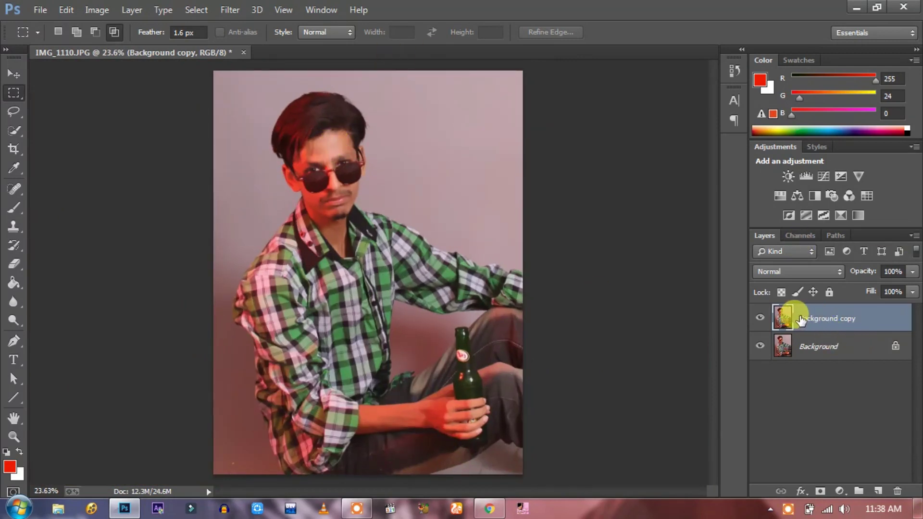
Merge the blurred copy down and add a Black & White adjustment layer
key(ctrl+e)
mouse_move(817, 317)
mouse_down()
mouse_move(894, 483)
mouse_move(878, 490)
mouse_up()
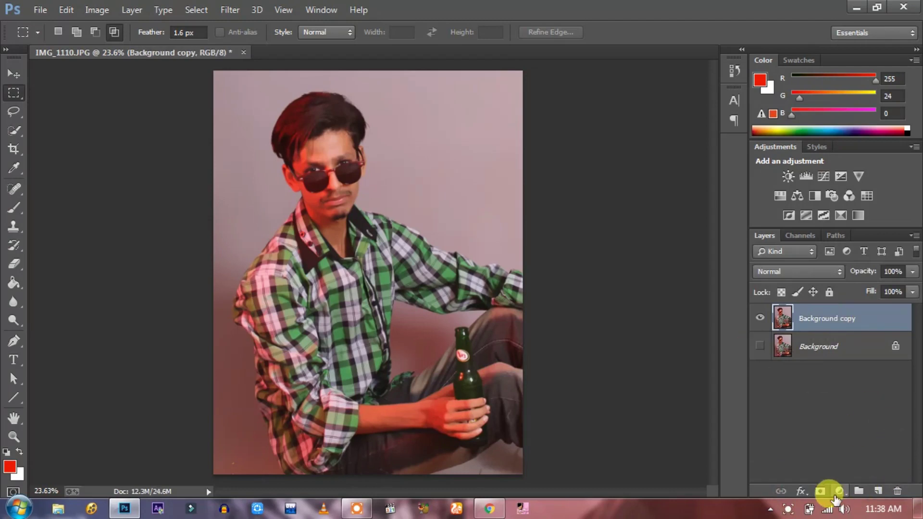
click(839, 490)
click(832, 351)
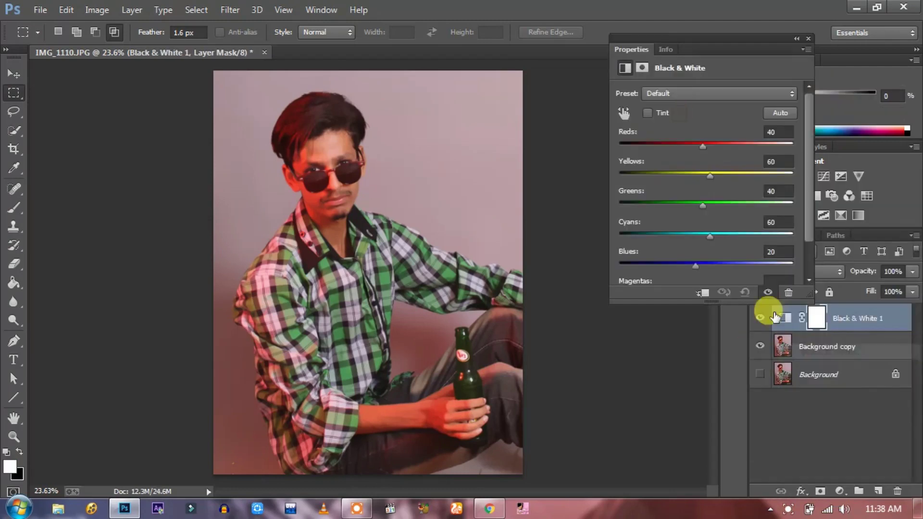
Raise Yellows to 184, flatten the image and duplicate the Background layer again
drag(709, 176, 750, 184)
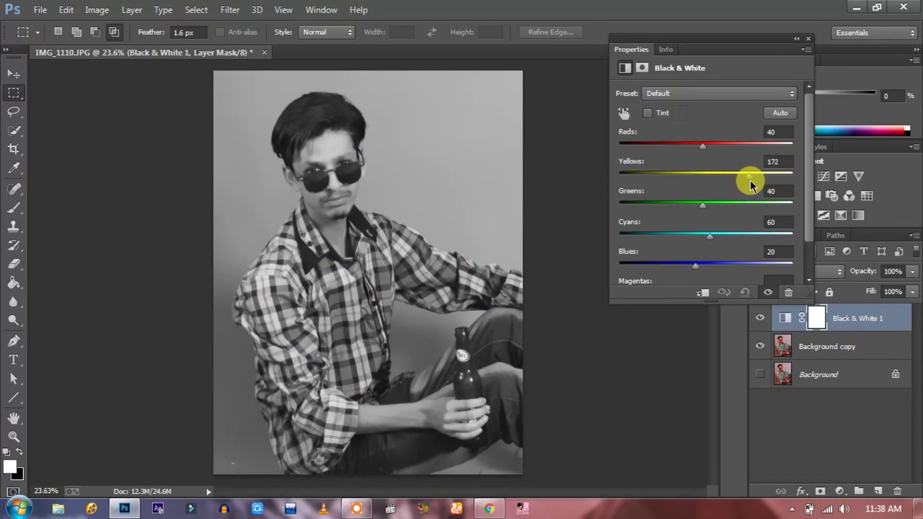
click(810, 41)
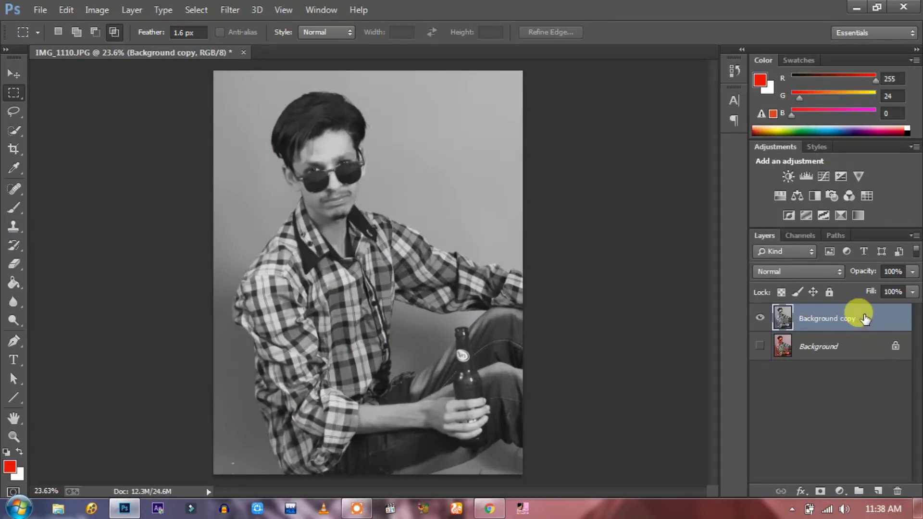
key(ctrl+e)
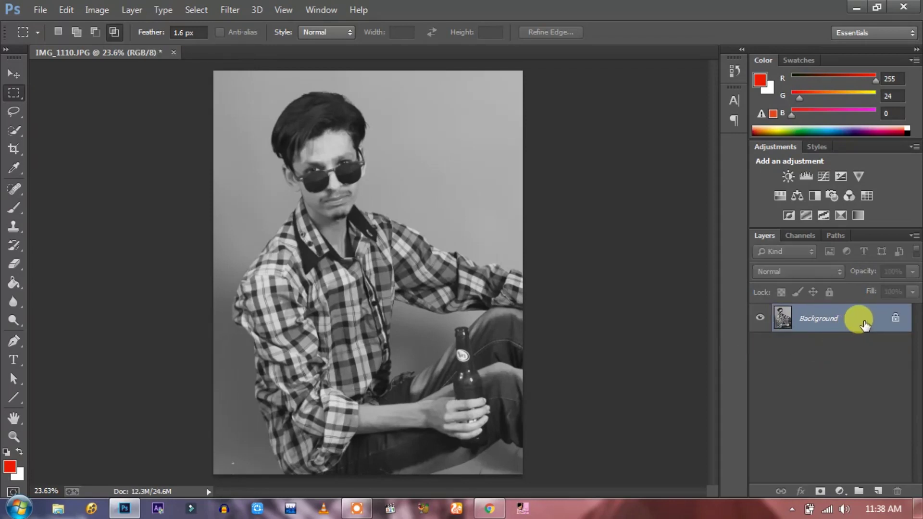
drag(850, 319, 880, 487)
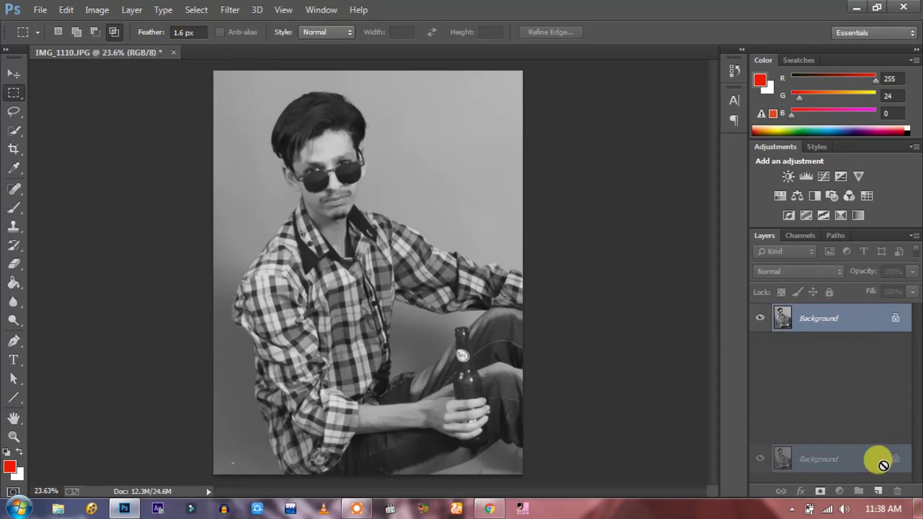
Add Layer 1, hide the Background and paint a large soft red blob
click(878, 490)
click(760, 375)
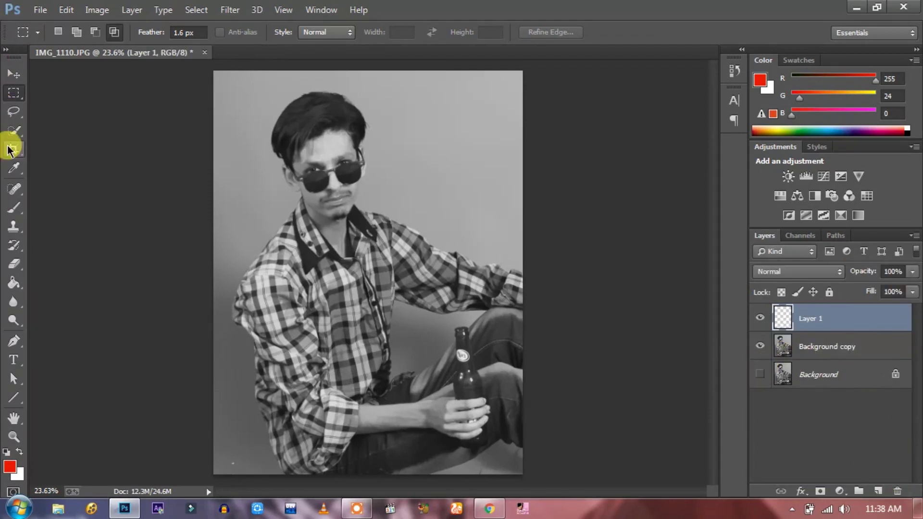
right_click(13, 208)
click(72, 202)
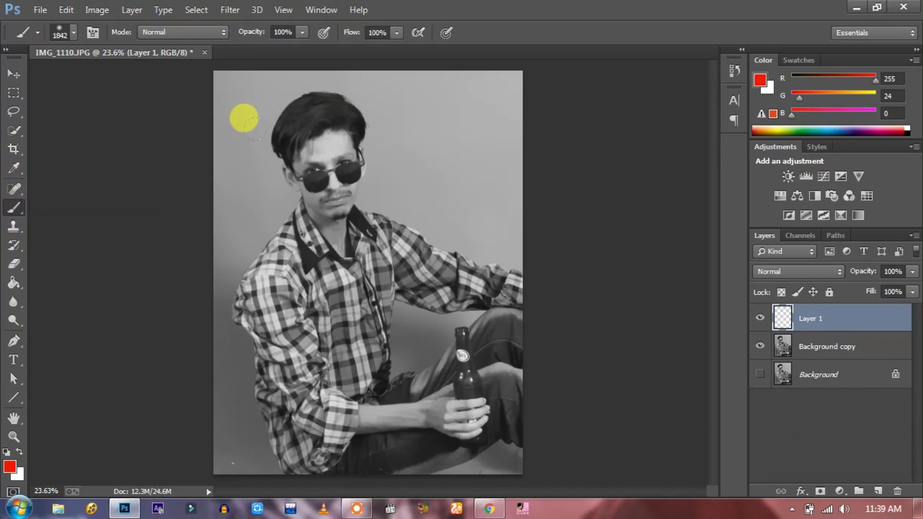
click(244, 117)
Scale the red blob up about 329% and position it over the portrait
key(ctrl+t)
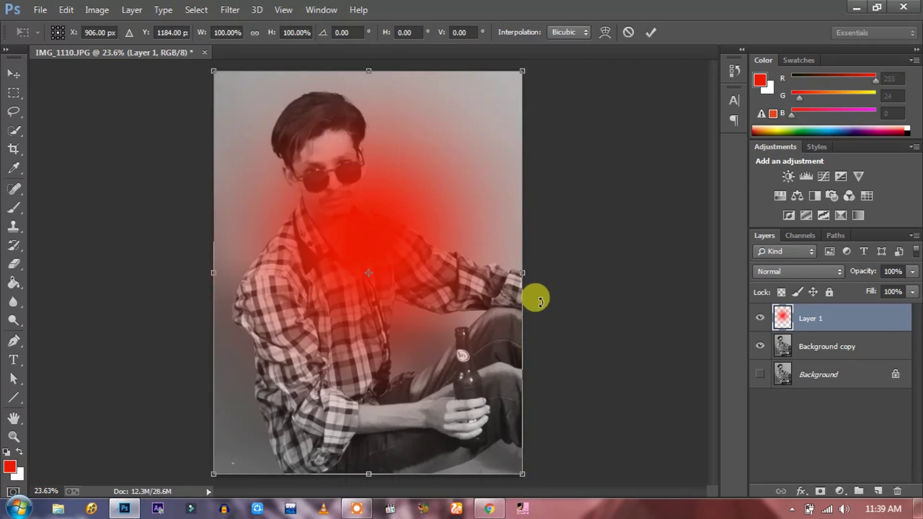
scroll(534, 288, down, 4)
scroll(531, 284, down, 2)
drag(412, 328, 718, 507)
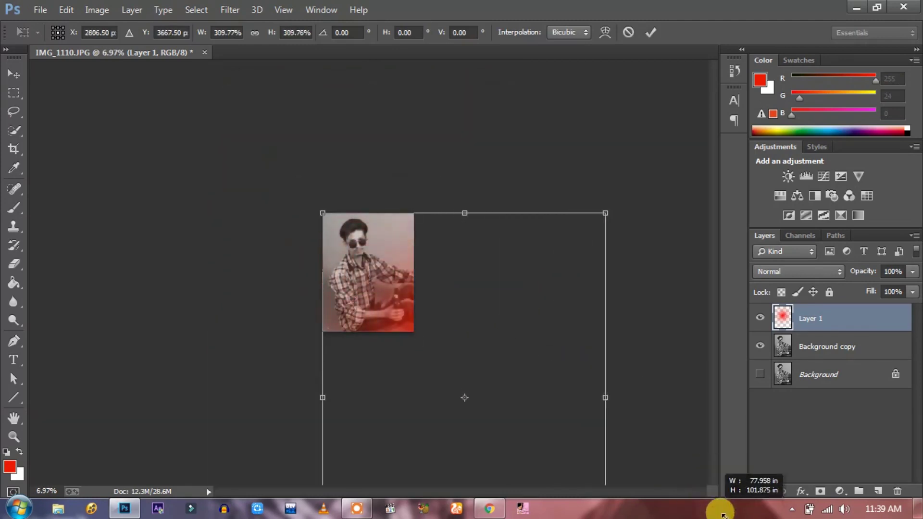
mouse_move(620, 430)
mouse_down()
mouse_move(523, 358)
mouse_move(497, 302)
mouse_up()
scroll(499, 270, up, 3)
scroll(498, 255, up, 3)
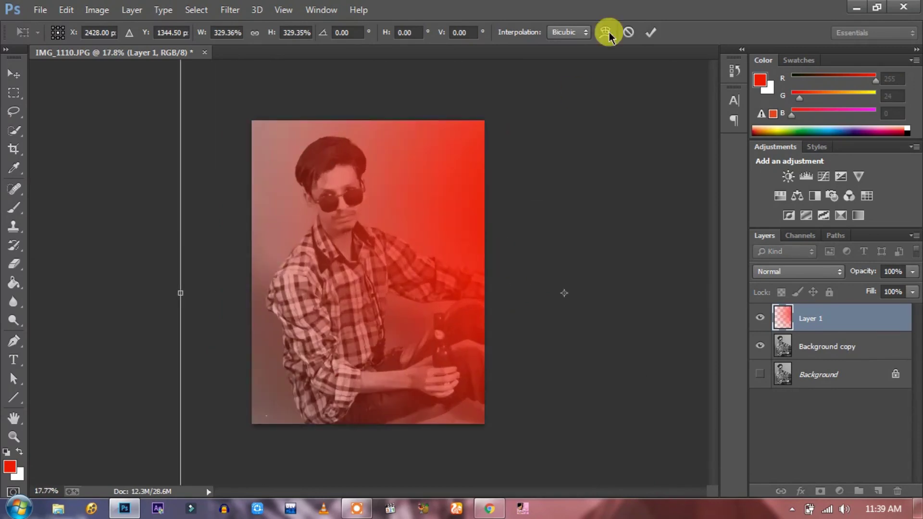
click(652, 33)
click(813, 267)
Set Layer 1's blend mode to Subtract for a cyan tint
click(807, 324)
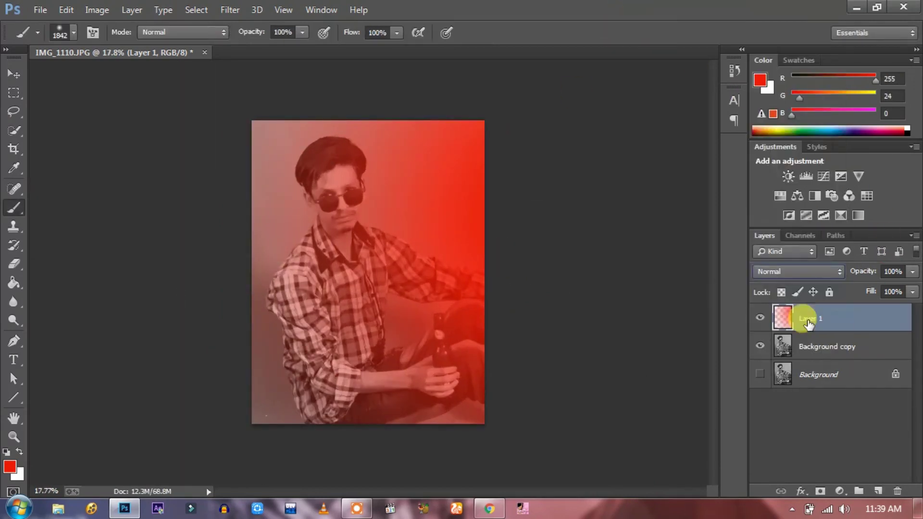
click(806, 271)
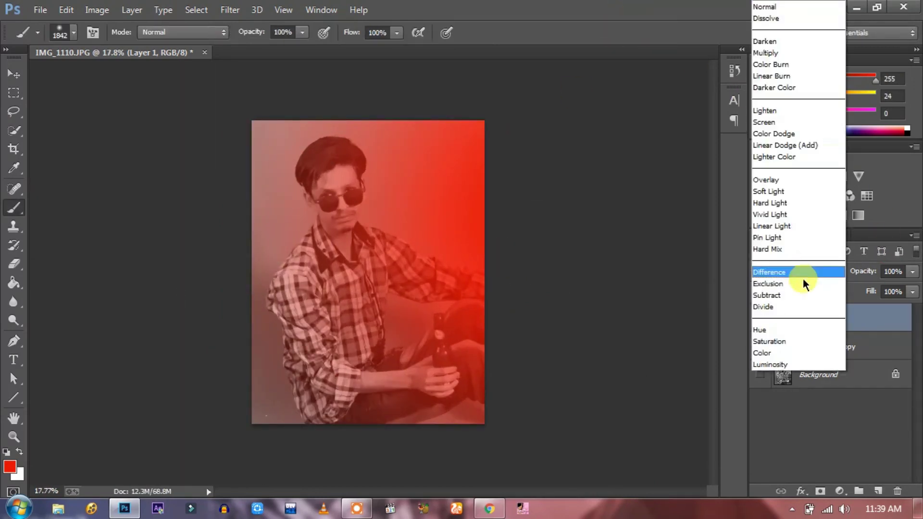
click(794, 295)
scroll(808, 276, up, 1)
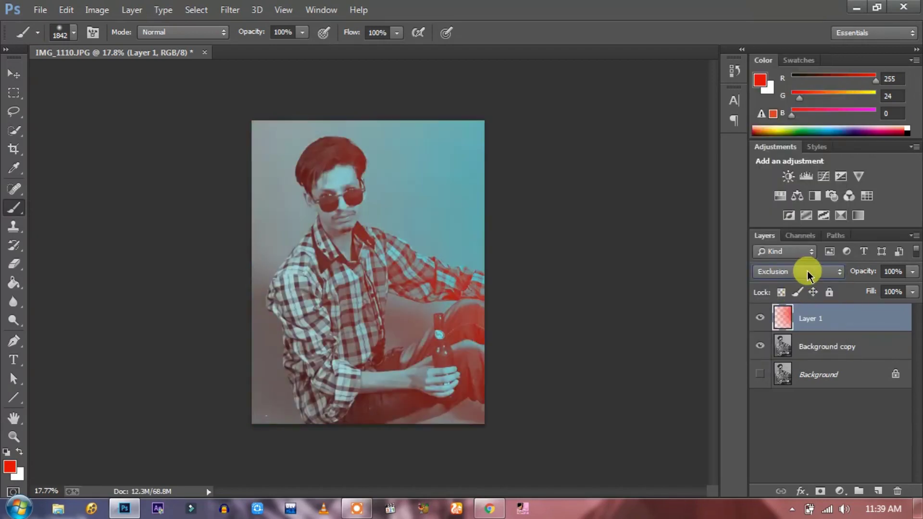
scroll(808, 275, down, 1)
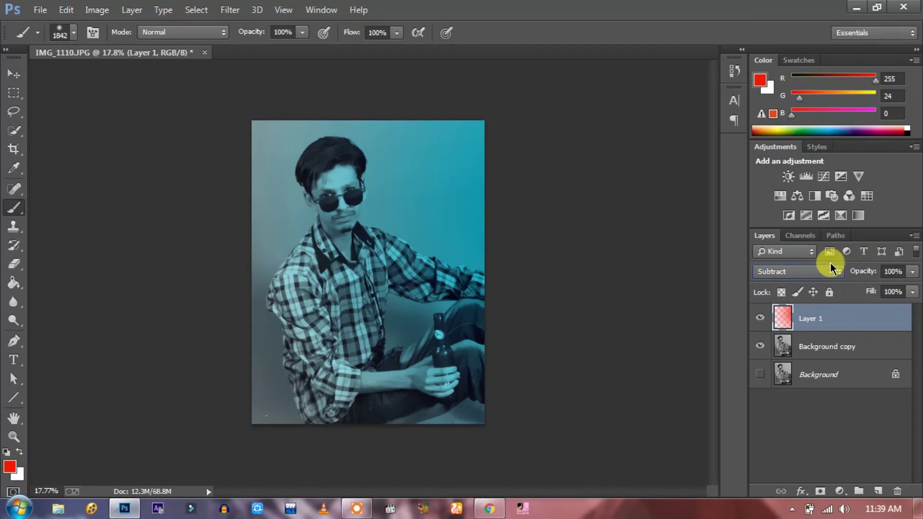
scroll(830, 265, up, 2)
scroll(829, 263, up, 3)
scroll(829, 263, up, 2)
scroll(829, 263, up, 3)
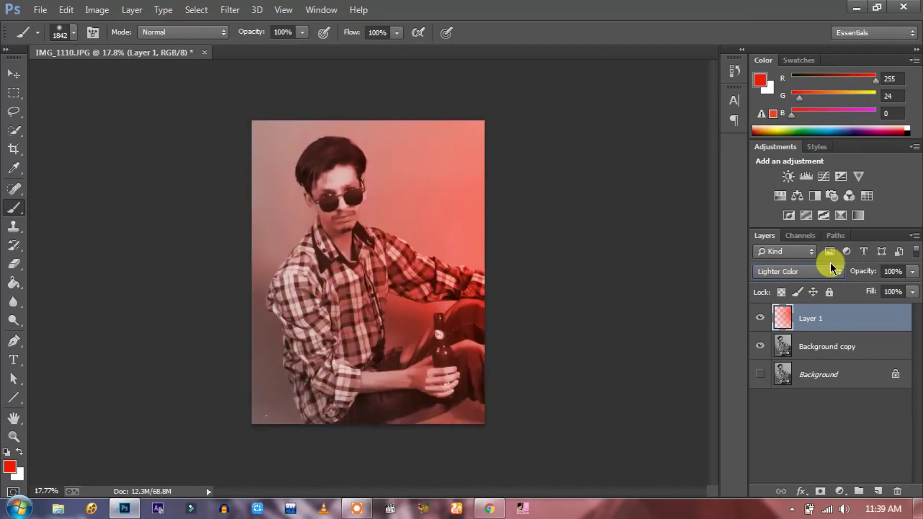
scroll(830, 264, up, 1)
scroll(829, 263, up, 3)
scroll(830, 264, up, 3)
scroll(829, 263, up, 3)
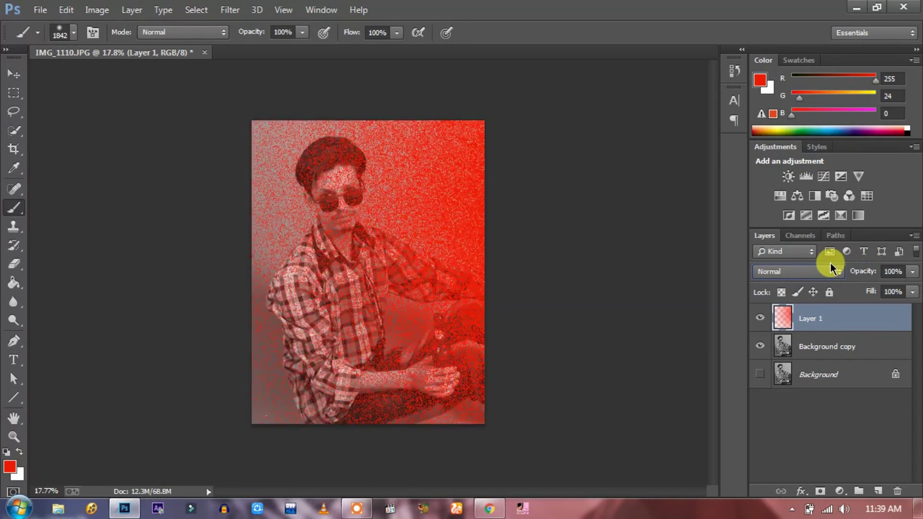
scroll(829, 263, up, 1)
scroll(829, 263, down, 7)
scroll(829, 264, down, 7)
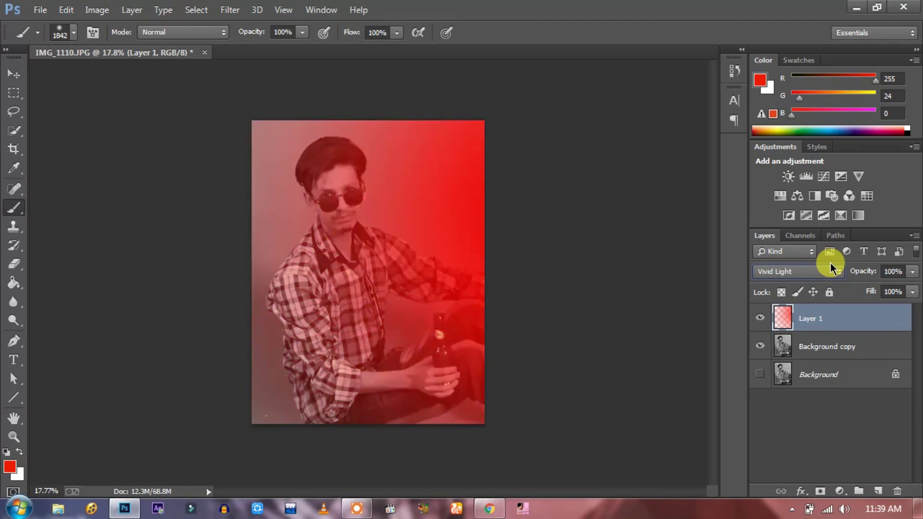
scroll(830, 263, down, 8)
scroll(829, 263, down, 4)
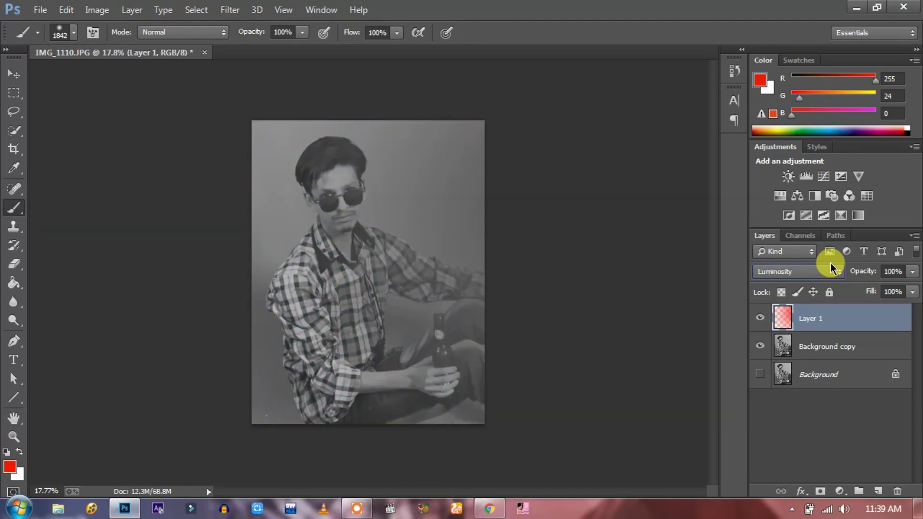
scroll(830, 264, up, 3)
scroll(829, 263, up, 2)
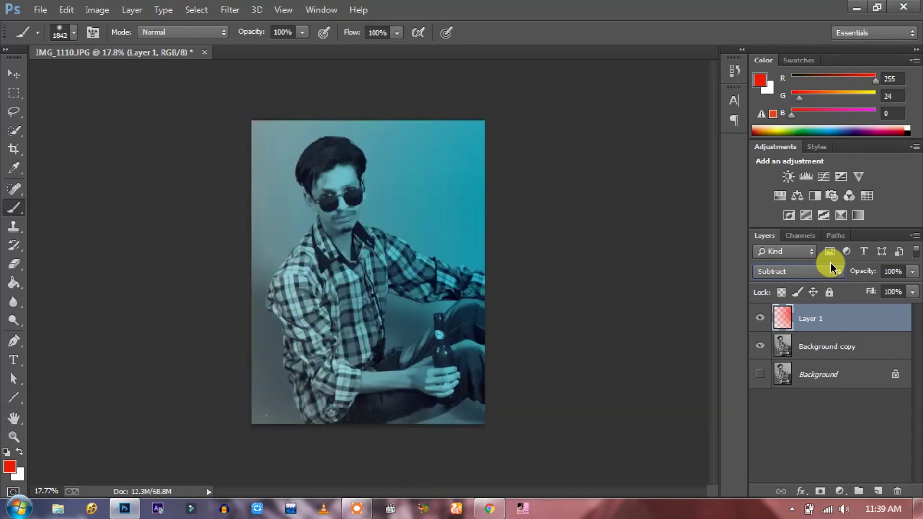
Lower Layer 1's fill to 60% and add an empty Layer 2 above it
click(912, 291)
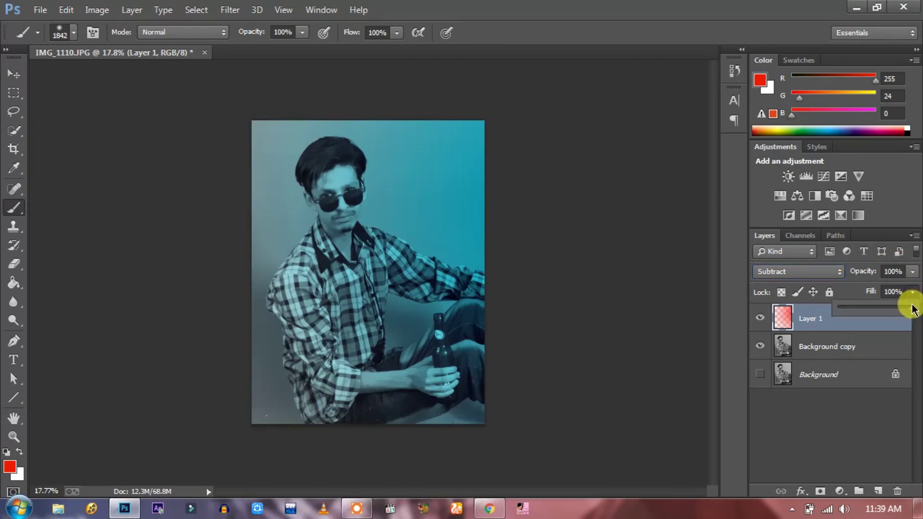
drag(901, 310, 890, 312)
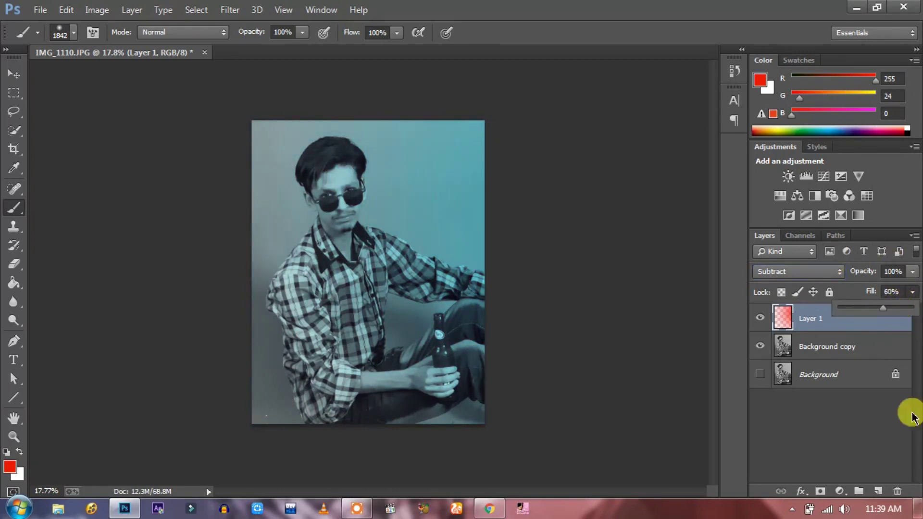
click(878, 490)
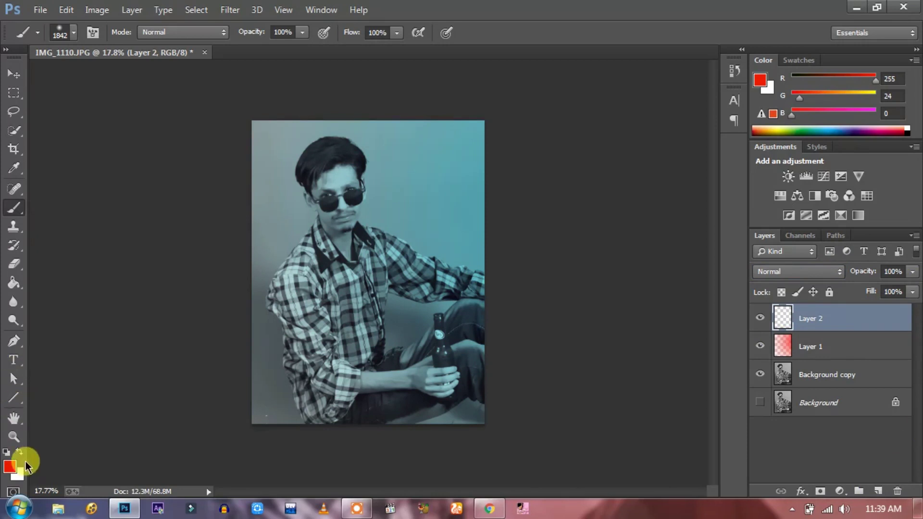
Choose bright green as the foreground colour and paint a large soft dab on Layer 2
click(10, 465)
mouse_move(781, 169)
mouse_down()
mouse_move(785, 233)
mouse_move(784, 218)
mouse_up()
click(896, 77)
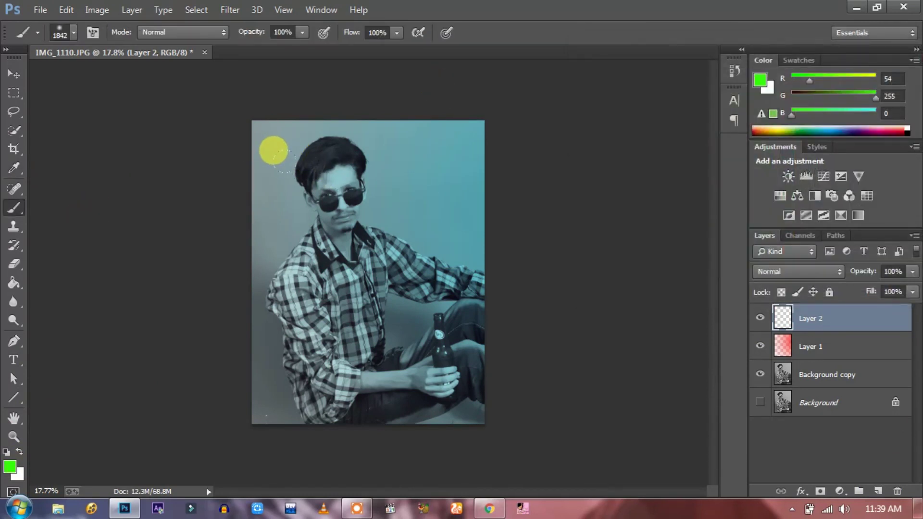
click(355, 226)
Scale the green patch well beyond the canvas so it covers the whole photo
key(ctrl+t)
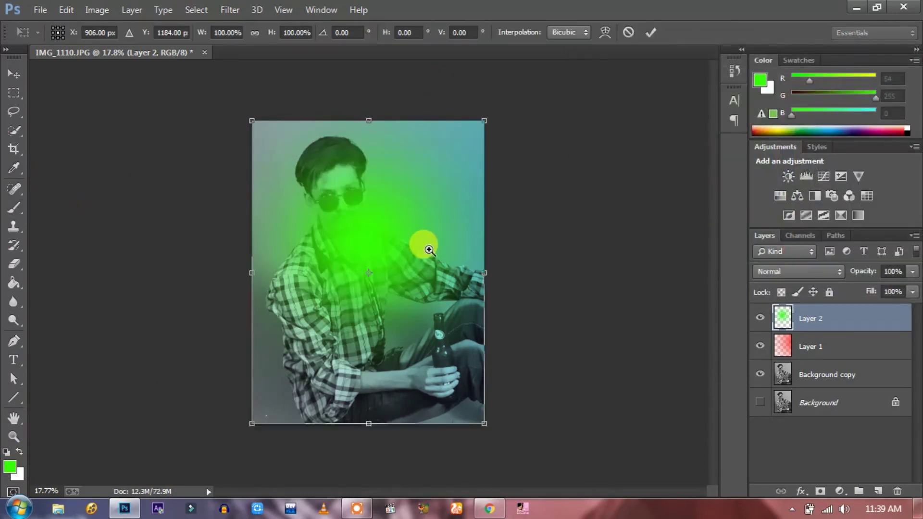
scroll(427, 245, down, 4)
scroll(426, 245, down, 3)
mouse_move(402, 319)
mouse_down()
mouse_move(396, 359)
mouse_move(373, 365)
mouse_up()
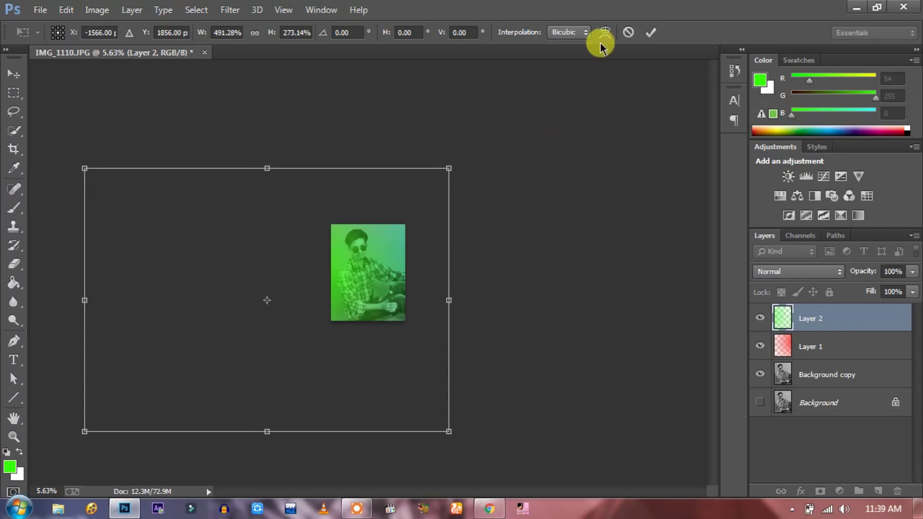
click(651, 32)
scroll(498, 226, up, 4)
scroll(498, 225, up, 3)
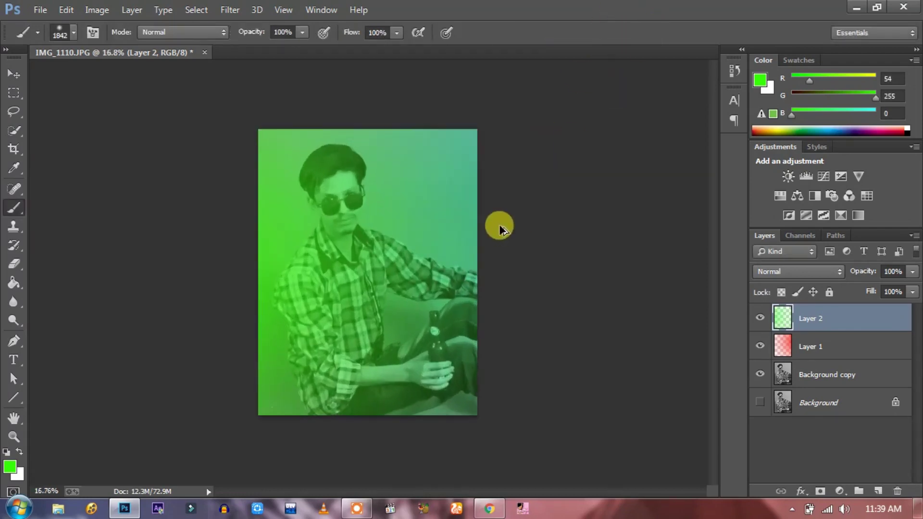
Set Layer 2 to Color blend mode with Fill raised to 100%
click(819, 272)
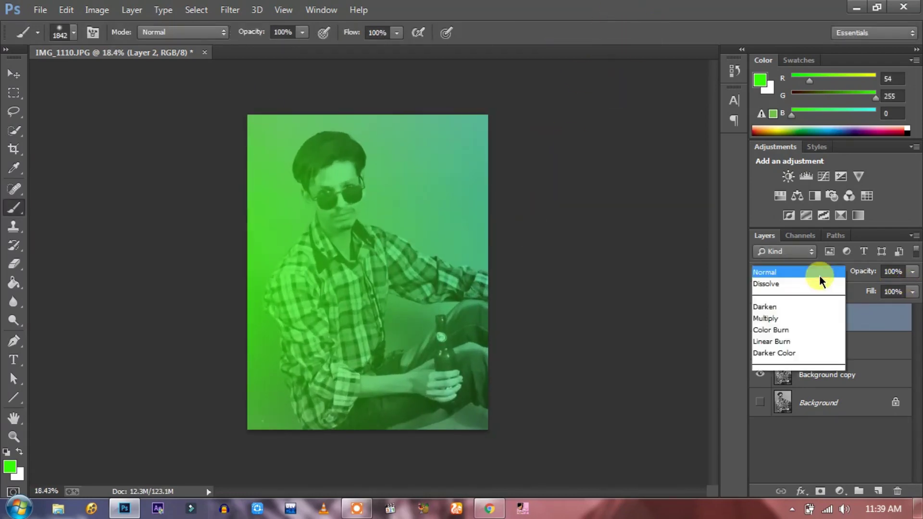
scroll(817, 279, down, 10)
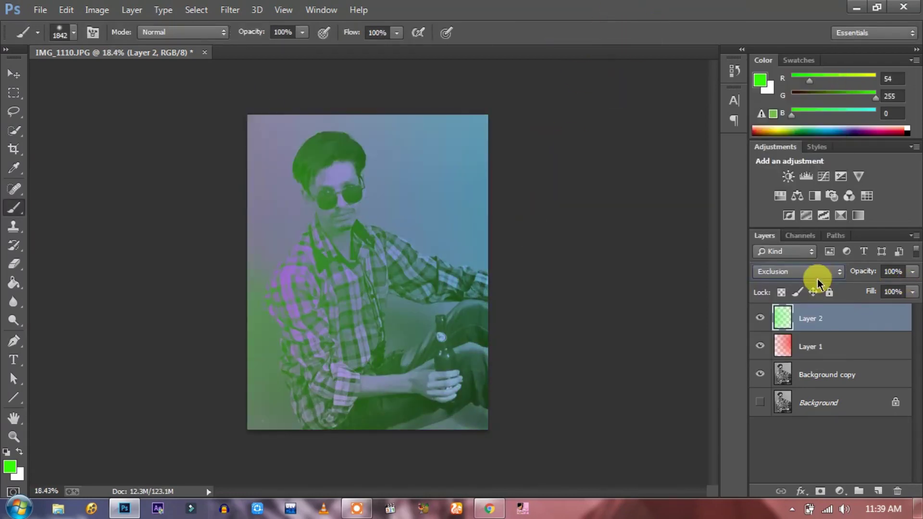
scroll(817, 279, down, 2)
scroll(817, 279, down, 1)
scroll(817, 279, down, 1)
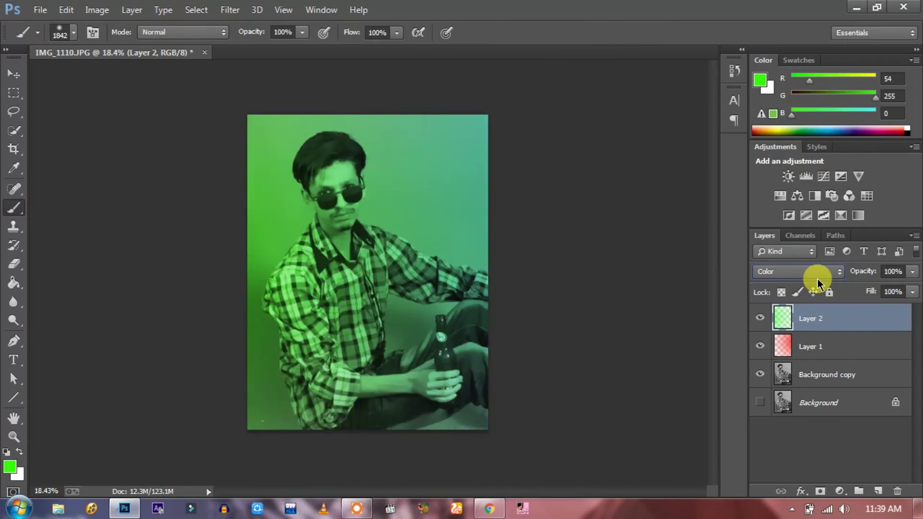
click(911, 292)
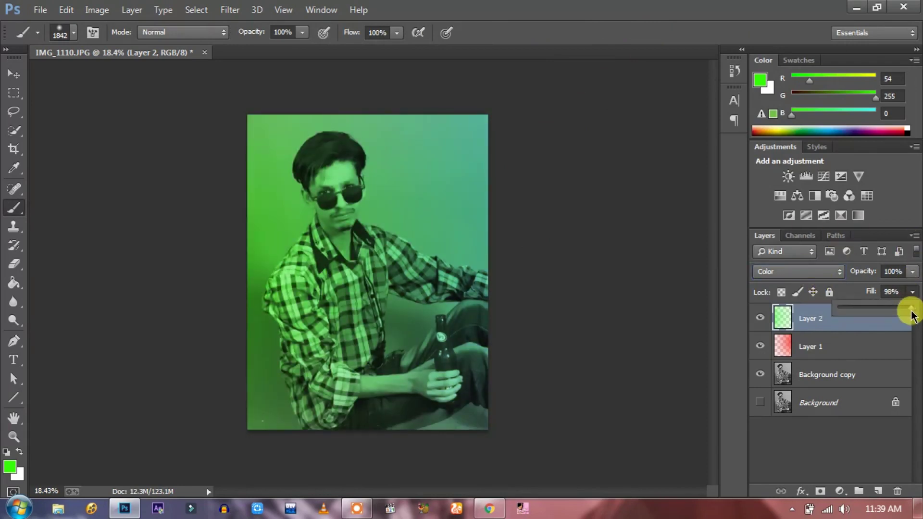
drag(892, 311, 919, 312)
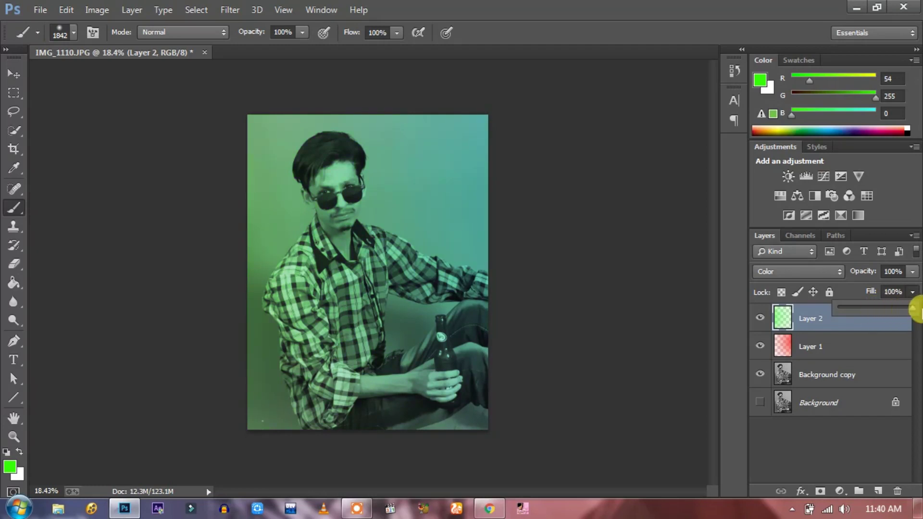
click(10, 75)
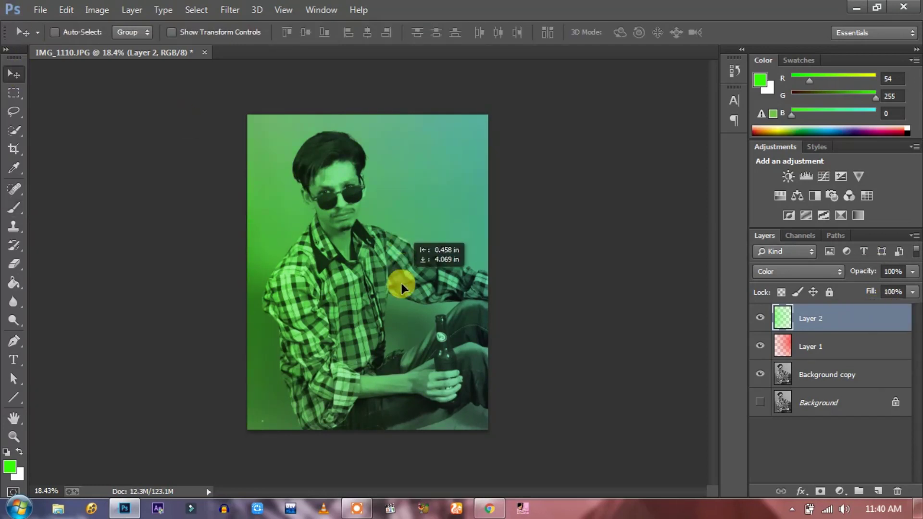
Drag the green wash into place over the portrait and set Layer 2's opacity to 55%
drag(401, 287, 306, 244)
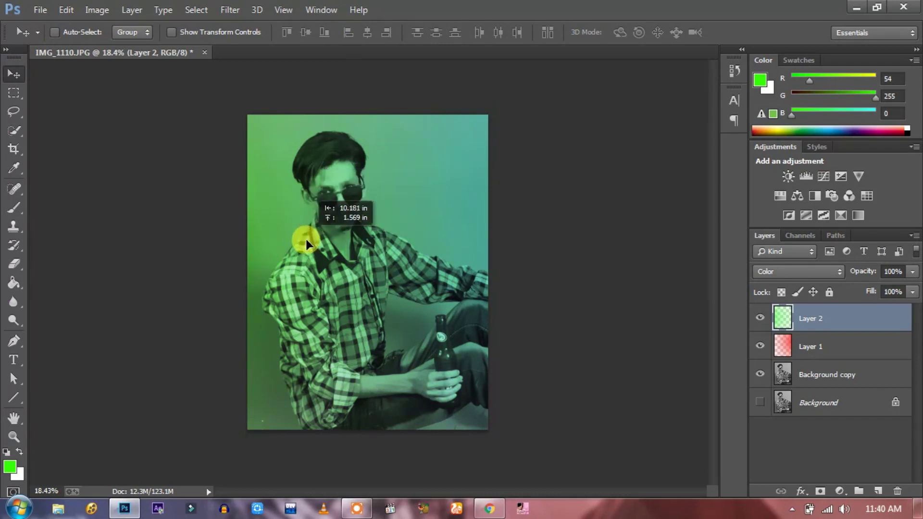
drag(319, 240, 319, 240)
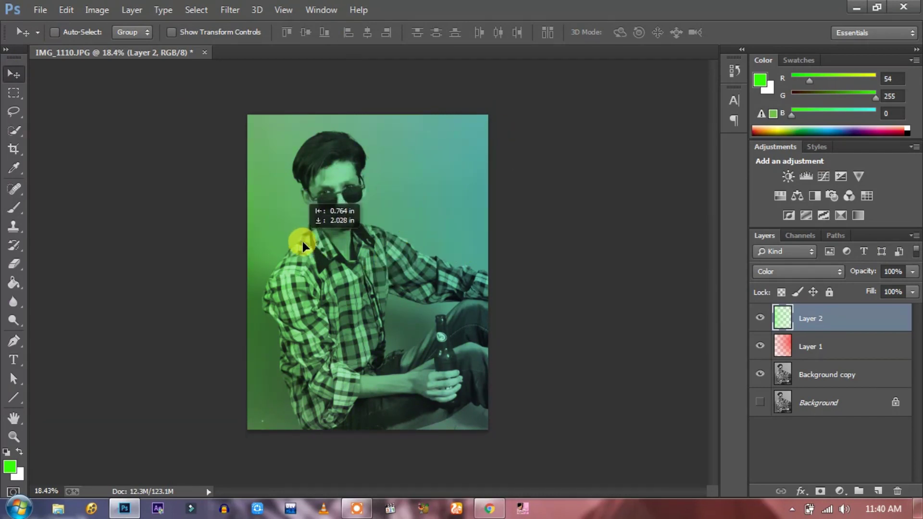
mouse_move(464, 191)
mouse_down()
mouse_move(345, 244)
mouse_move(353, 234)
mouse_move(469, 215)
mouse_move(491, 274)
mouse_move(518, 251)
mouse_move(442, 237)
mouse_move(404, 252)
mouse_move(471, 246)
mouse_up()
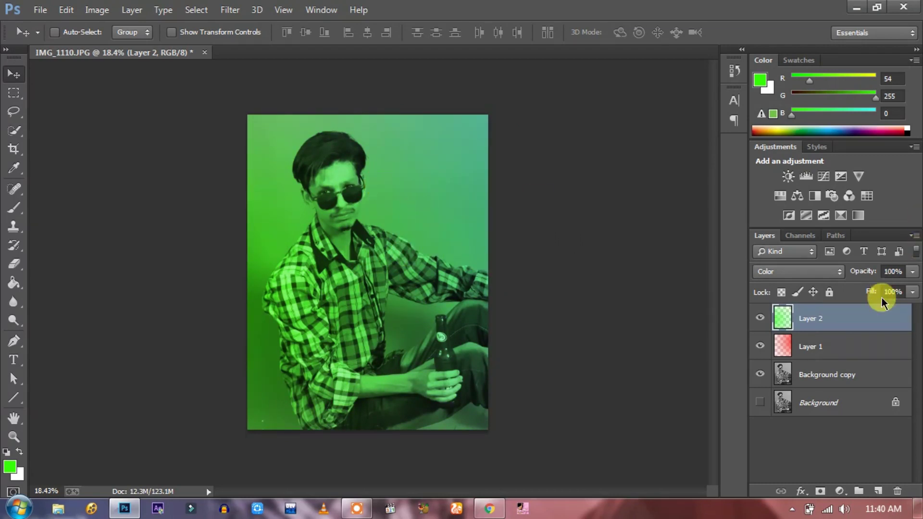
mouse_move(912, 272)
mouse_down()
mouse_move(908, 284)
mouse_move(877, 291)
mouse_up()
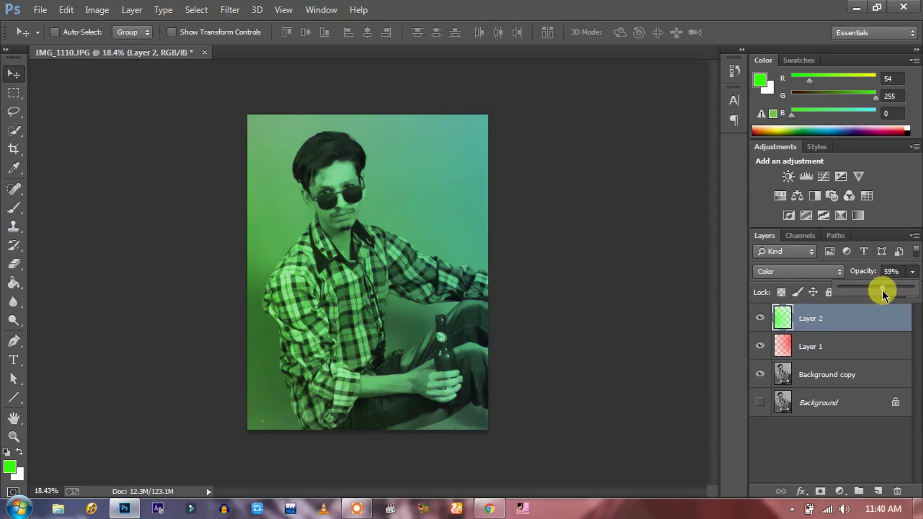
drag(879, 290, 877, 290)
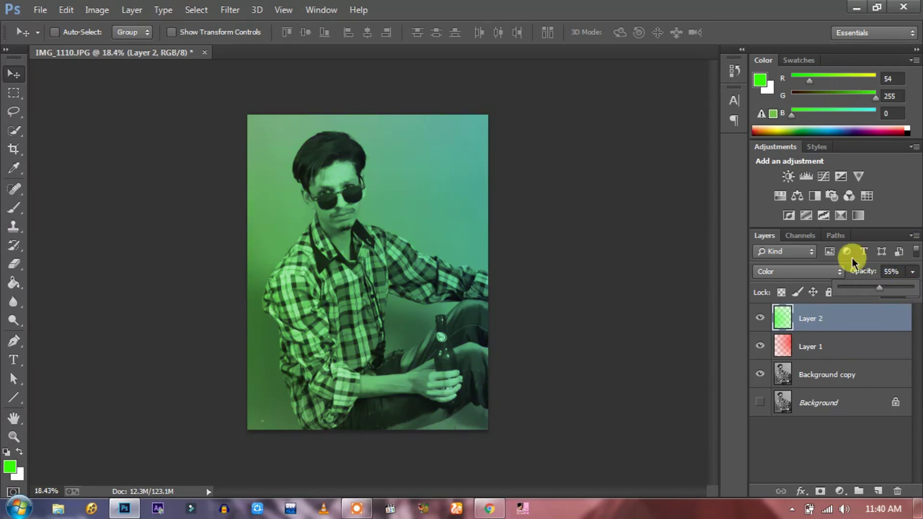
Zoom in on the sunglasses and add an empty Layer 3 above Layer 2
click(13, 92)
click(52, 92)
scroll(336, 173, up, 2)
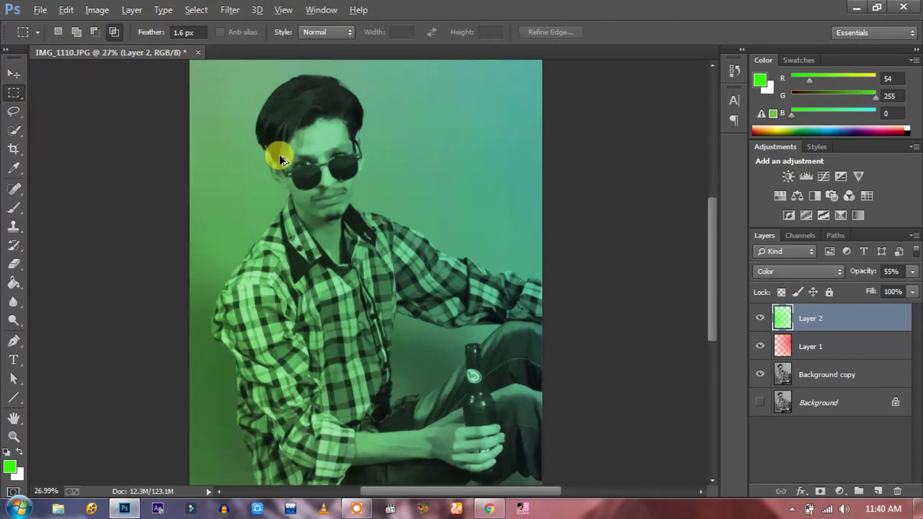
scroll(289, 144, up, 2)
scroll(385, 182, up, 2)
scroll(508, 229, up, 1)
scroll(507, 216, up, 1)
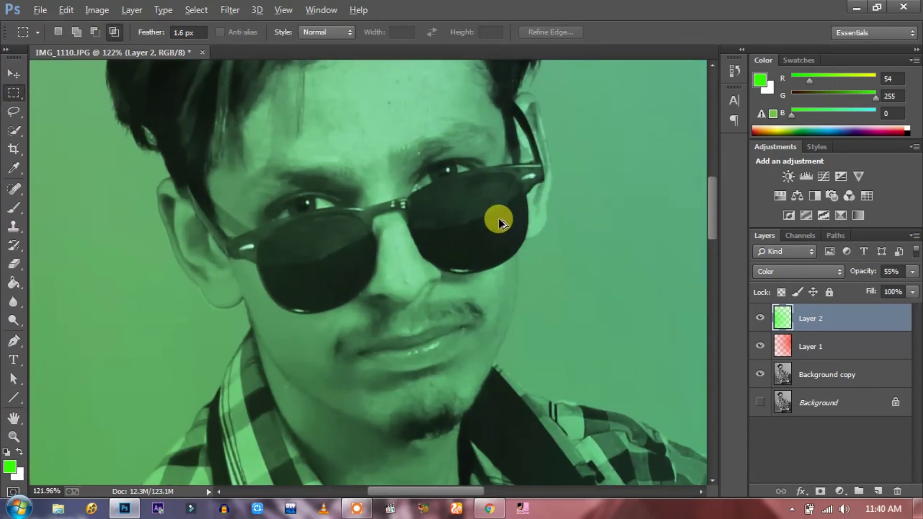
scroll(498, 218, up, 1)
click(836, 381)
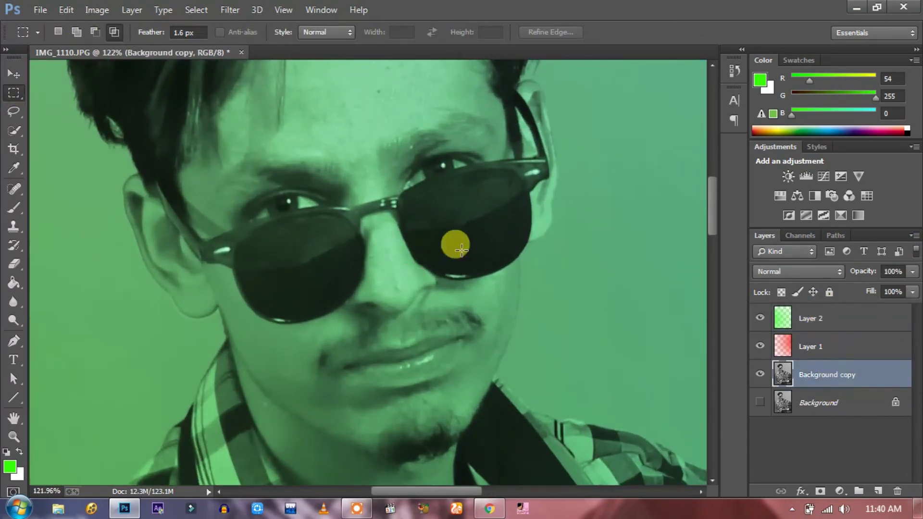
click(864, 316)
click(878, 491)
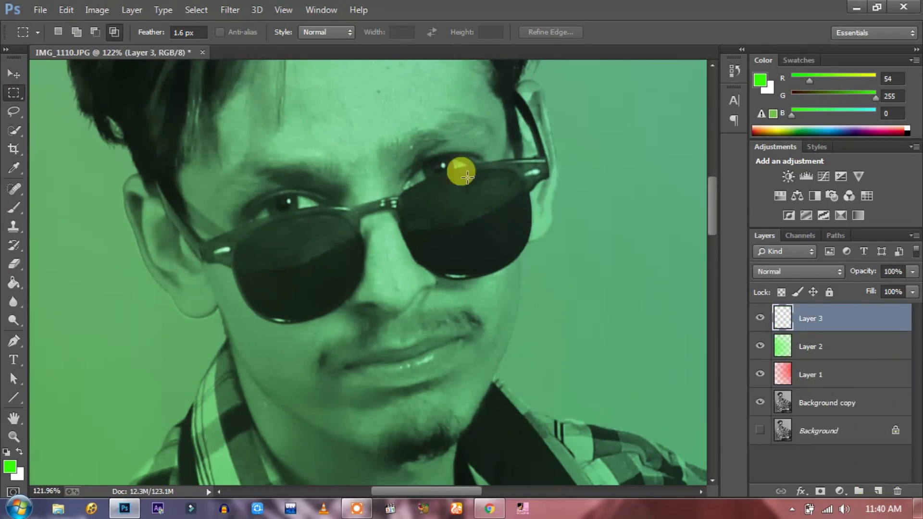
Delete red Layer 1, merge Layer 2 with Background copy, then select Layer 3
click(810, 374)
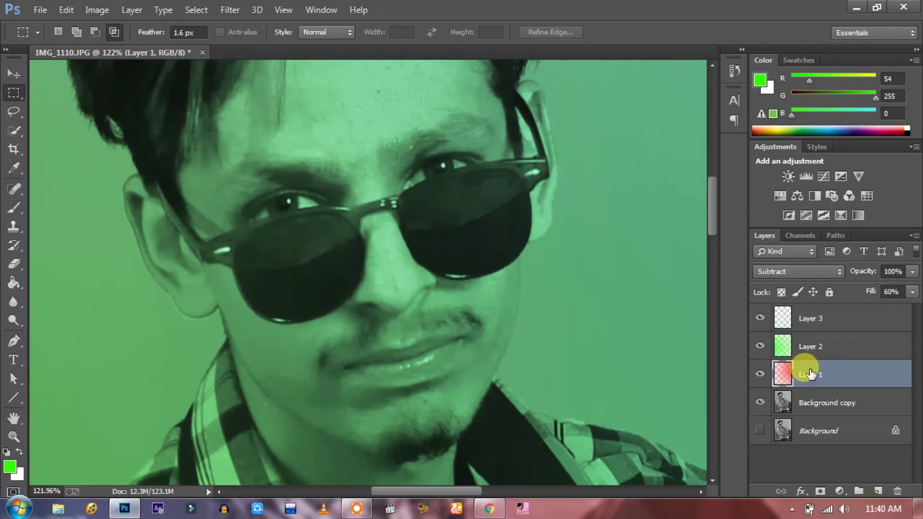
key(Delete)
ctrl+click(842, 346)
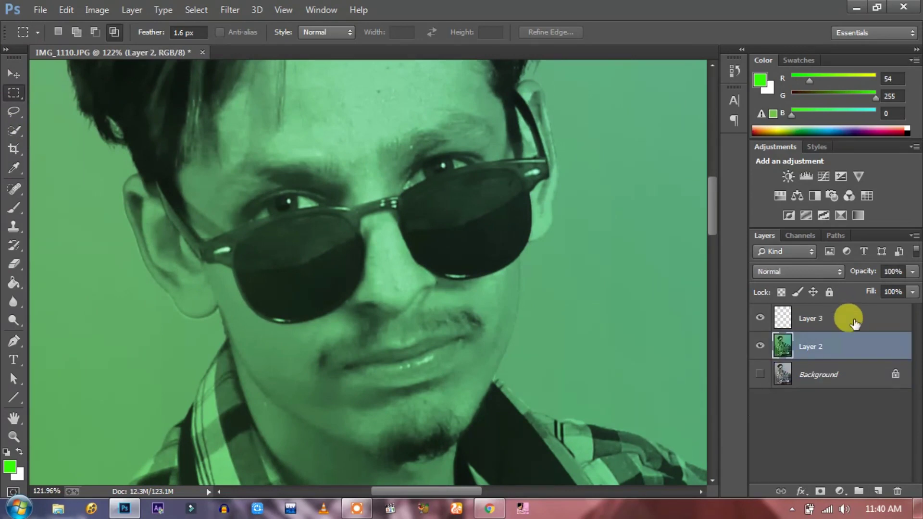
click(854, 319)
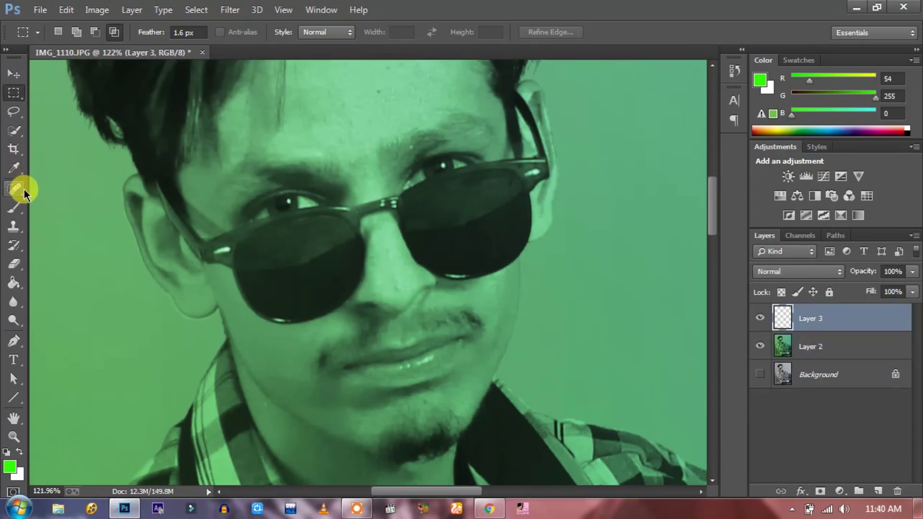
Paint bright green over both sunglass lenses on Layer 3 with a 64 px brush
drag(16, 218, 48, 206)
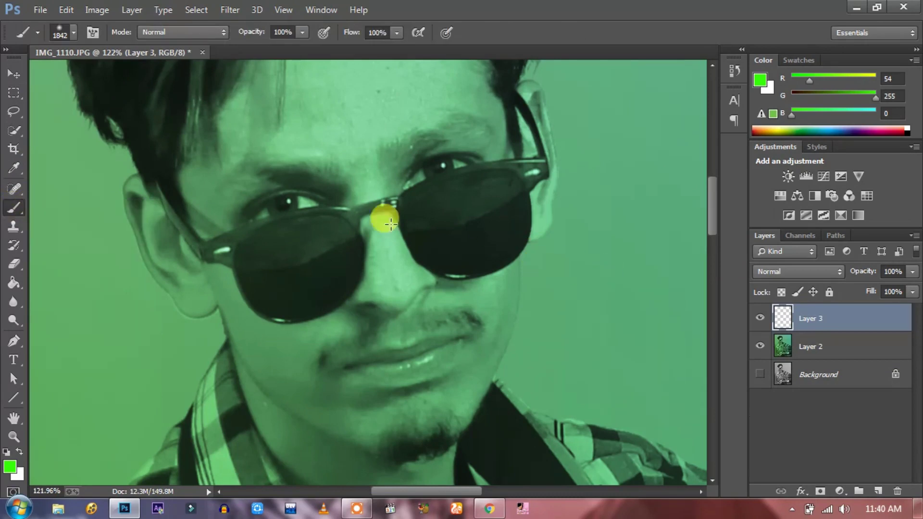
right_click(337, 243)
drag(473, 275, 438, 276)
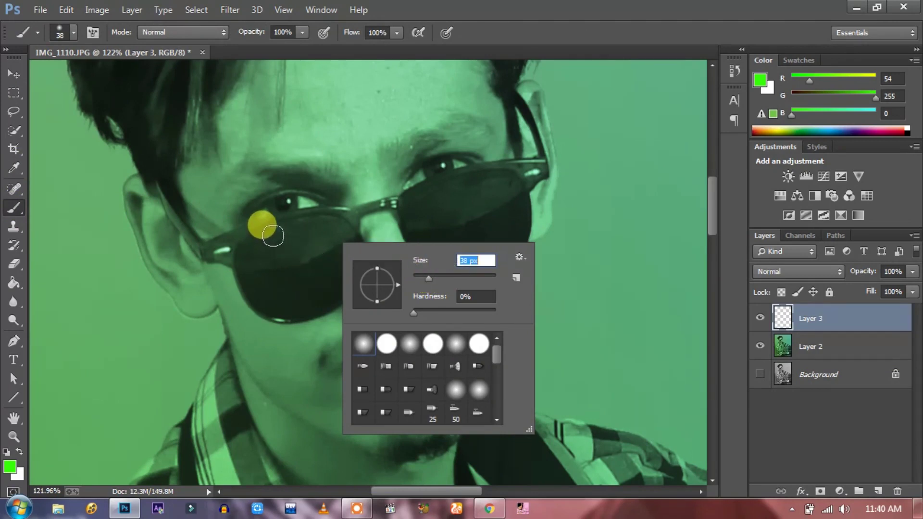
mouse_move(273, 235)
mouse_down()
mouse_move(346, 247)
mouse_move(330, 290)
mouse_move(306, 305)
mouse_move(280, 302)
mouse_move(245, 274)
mouse_move(253, 232)
mouse_move(302, 254)
mouse_move(295, 269)
mouse_move(290, 240)
mouse_move(296, 260)
mouse_move(259, 265)
mouse_move(309, 257)
mouse_up()
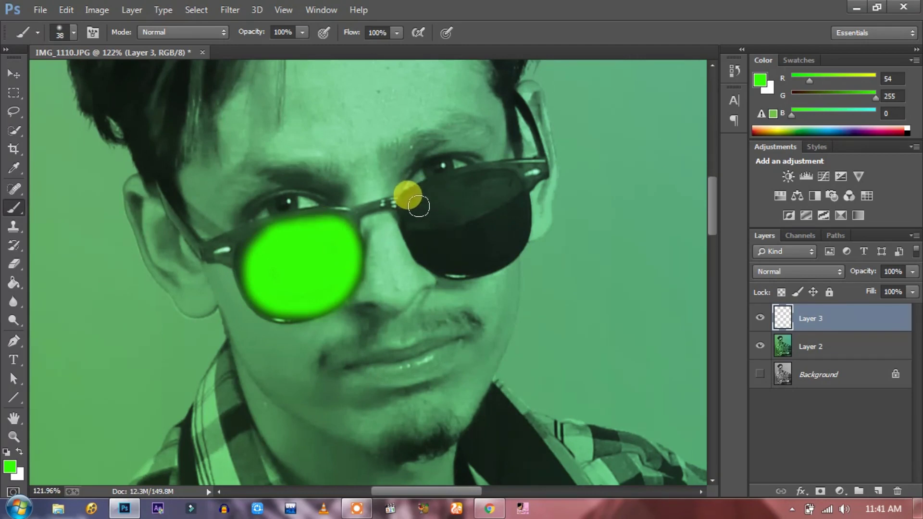
mouse_move(419, 206)
mouse_down()
mouse_move(486, 175)
mouse_move(508, 228)
mouse_move(438, 241)
mouse_move(410, 223)
mouse_move(419, 207)
mouse_move(481, 206)
mouse_move(464, 195)
mouse_move(482, 209)
mouse_move(482, 189)
mouse_up()
Set Layer 3's blend mode to Color so the lenses turn dark green
click(831, 466)
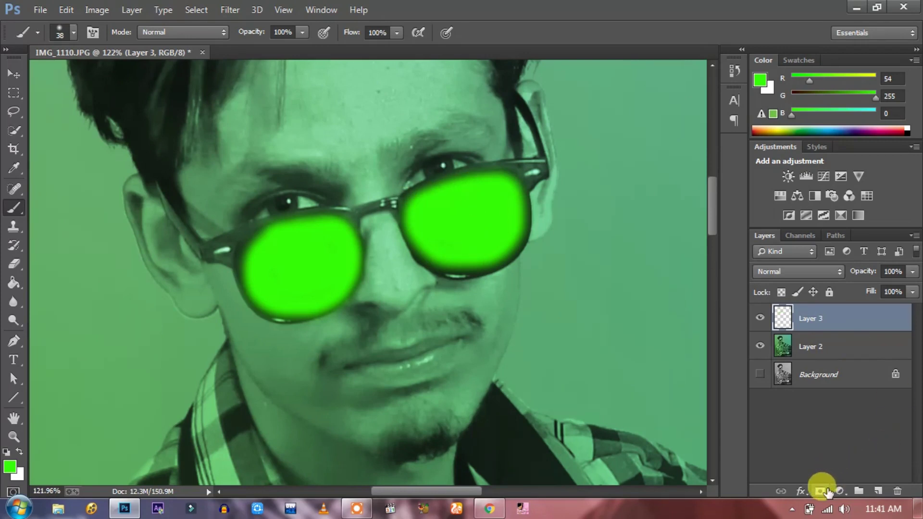
click(808, 273)
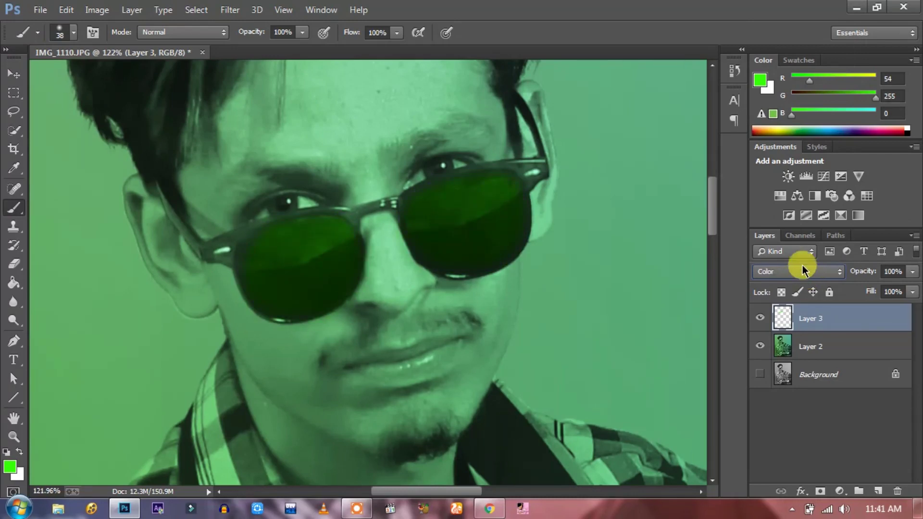
click(414, 244)
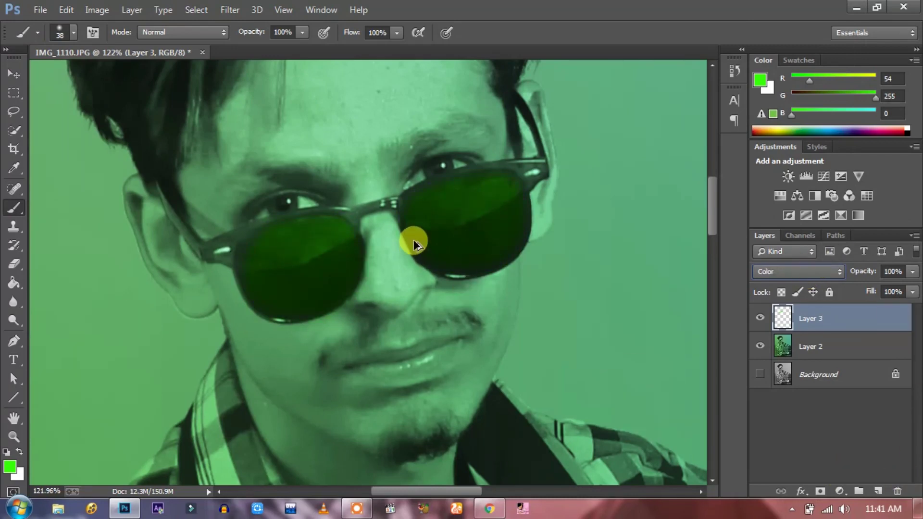
Try several blend modes on the lens paint layer, Layer 3
click(12, 93)
scroll(394, 166, down, 1)
click(396, 163)
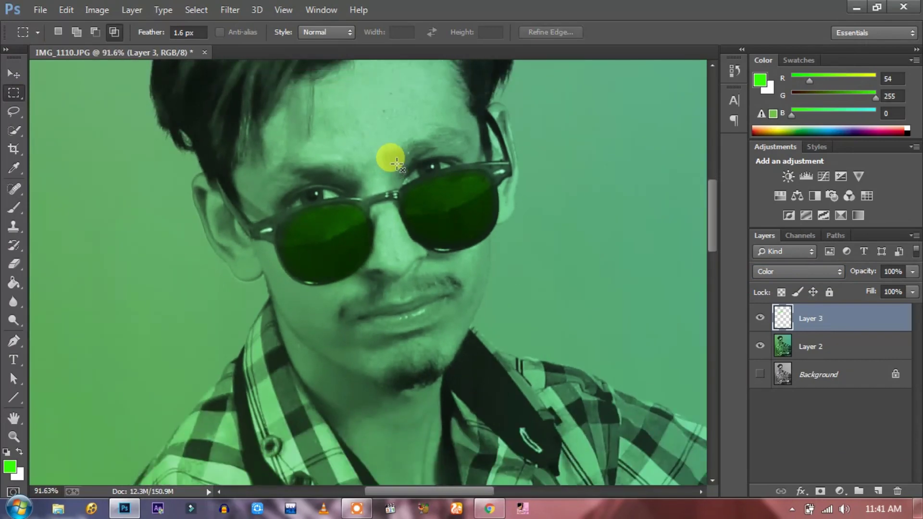
scroll(396, 163, down, 2)
scroll(398, 165, down, 2)
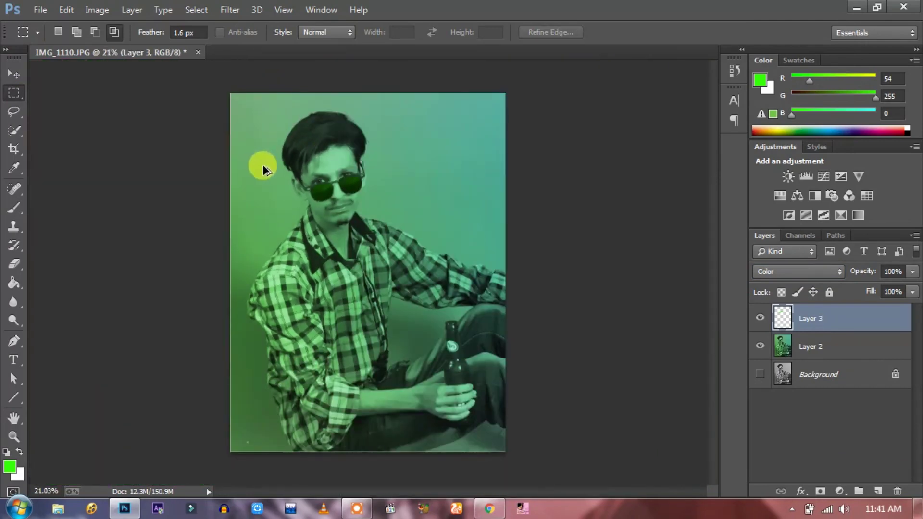
scroll(331, 192, up, 1)
Settle Layer 3 on Color blend mode and lower its fill to 77%
scroll(800, 274, down, 4)
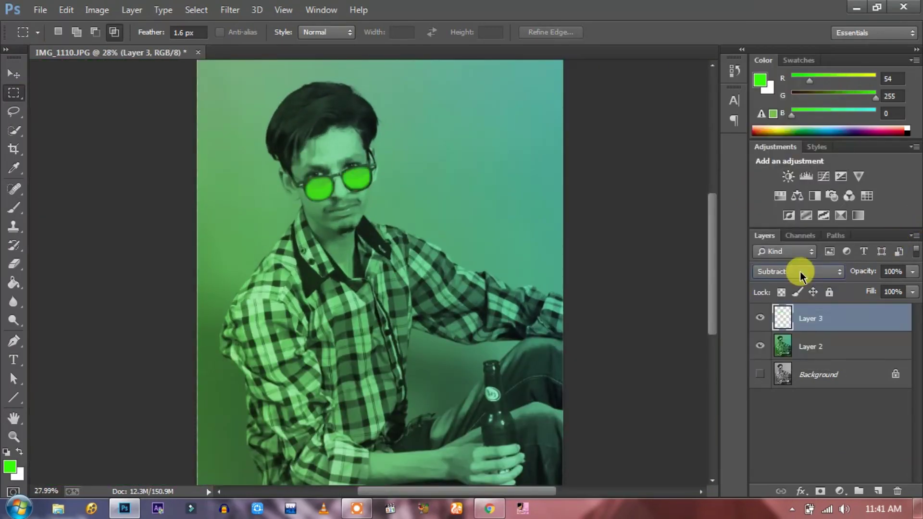
scroll(800, 275, down, 2)
scroll(800, 275, up, 1)
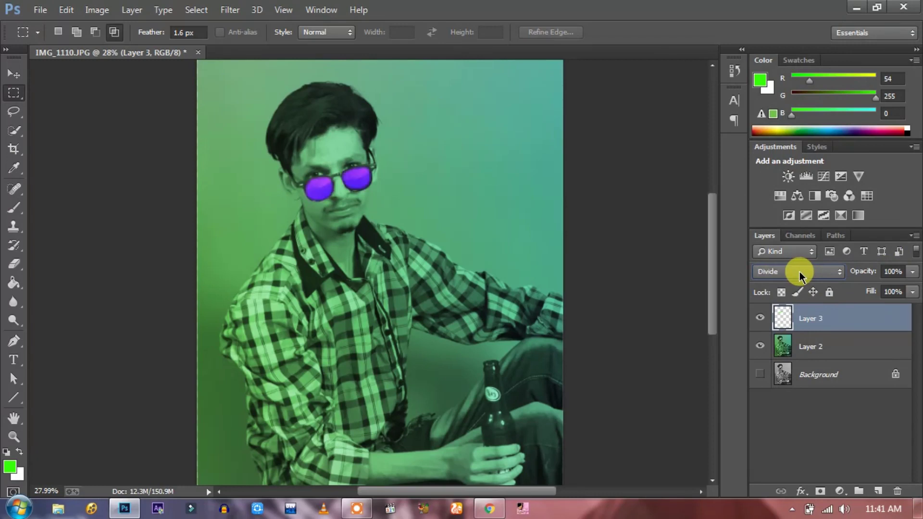
scroll(800, 275, down, 2)
scroll(800, 274, down, 2)
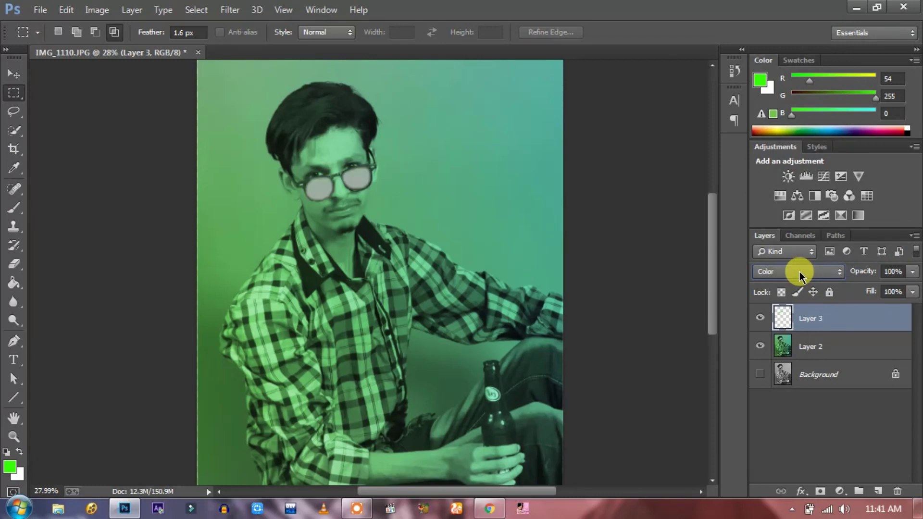
scroll(800, 275, up, 1)
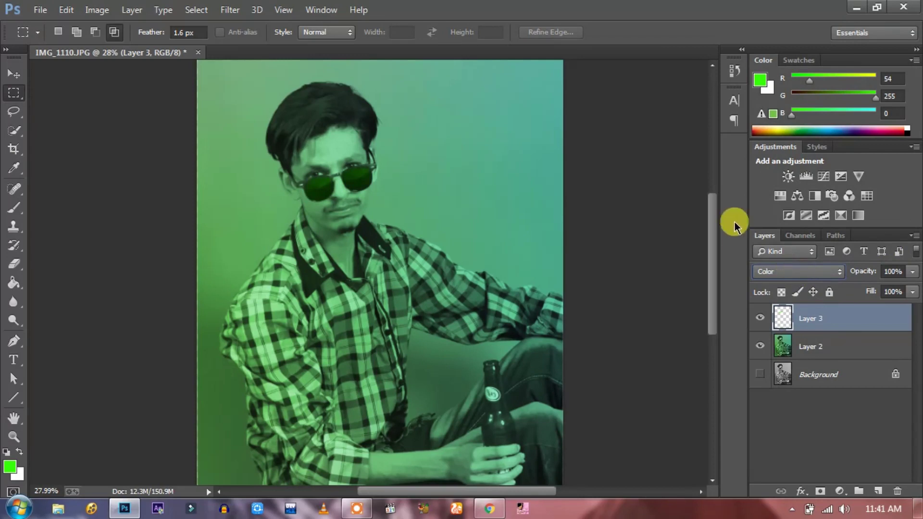
click(912, 292)
drag(911, 312, 895, 312)
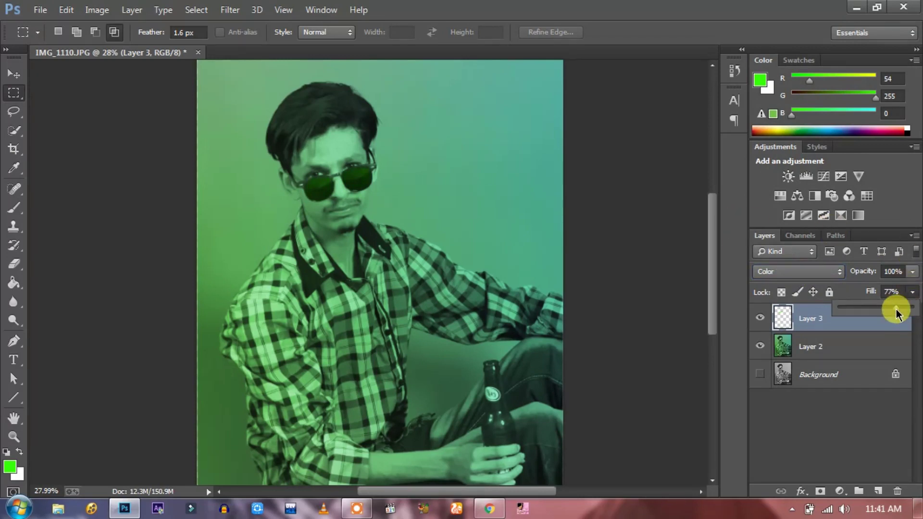
Select the whole image with the Rectangular Marquee and crop to it
right_click(22, 91)
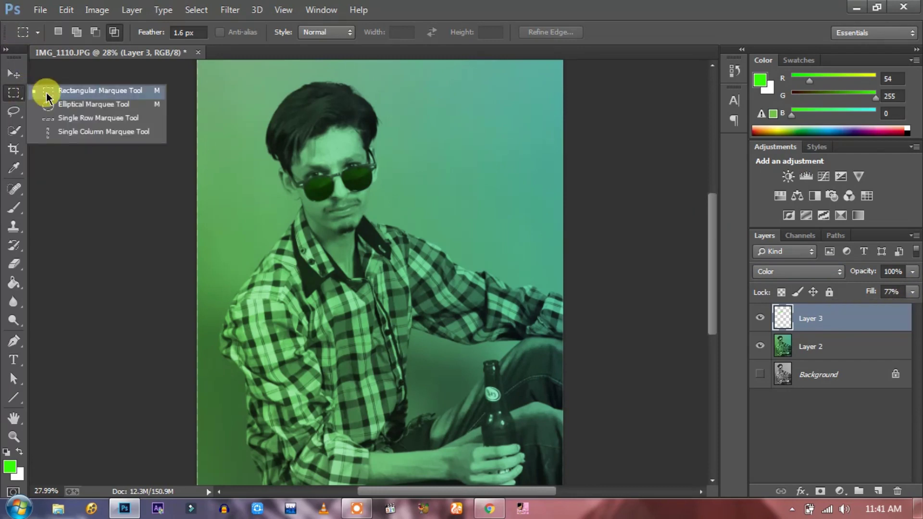
click(58, 94)
key(ctrl+minus)
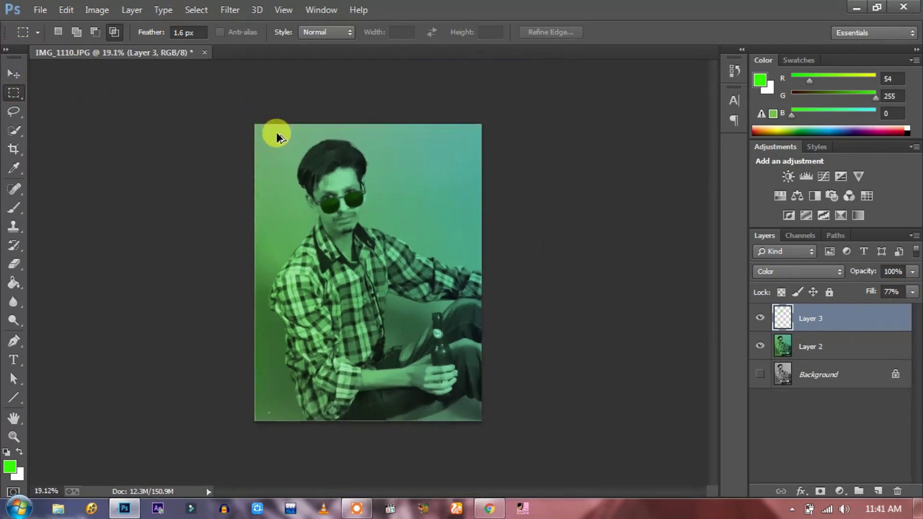
drag(229, 96, 678, 499)
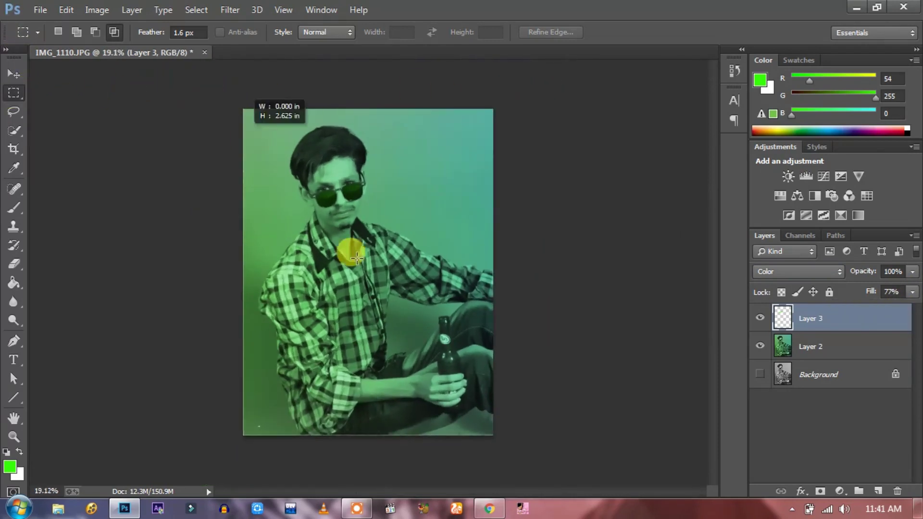
click(96, 9)
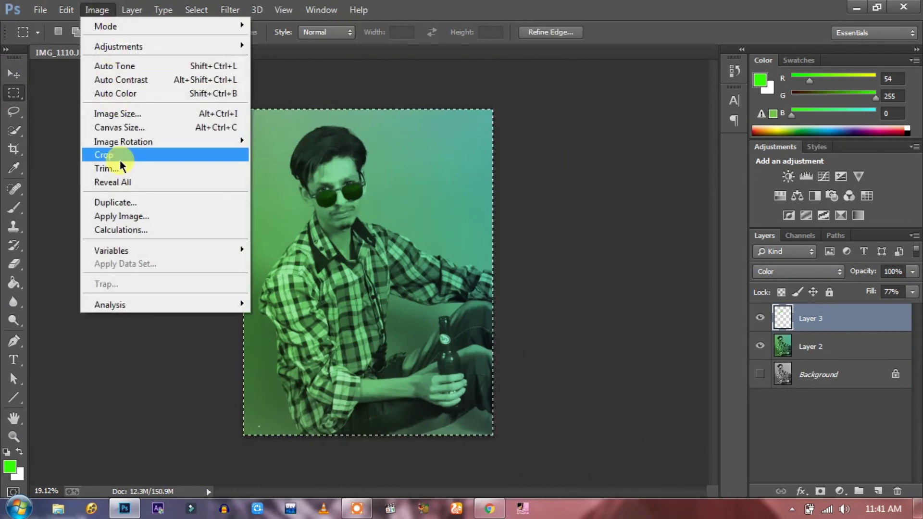
click(120, 155)
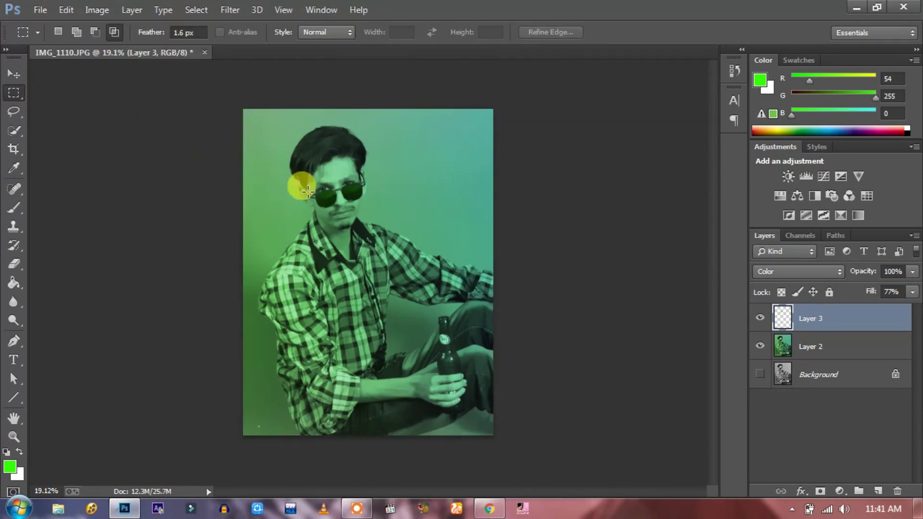
Merge Layer 3 and Layer 2 down into a single Background layer
scroll(319, 193, up, 1)
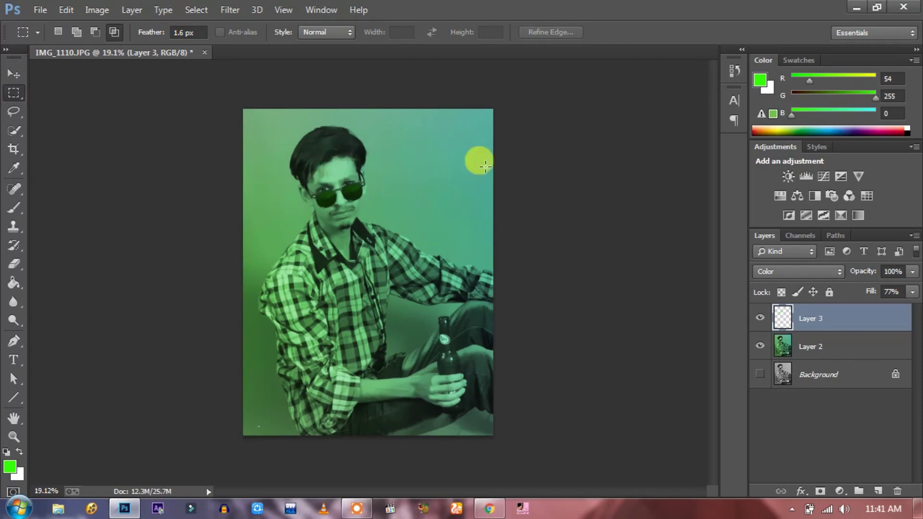
key(Delete)
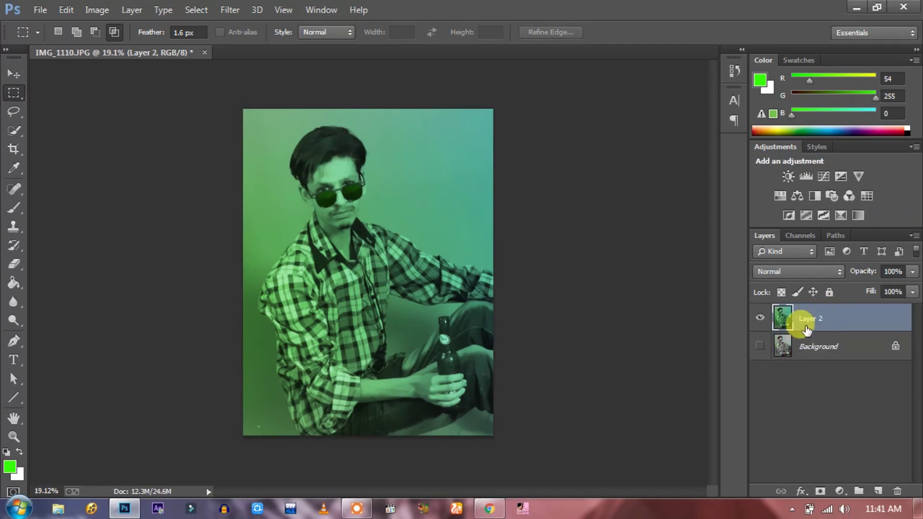
drag(803, 319, 778, 346)
key(ctrl+e)
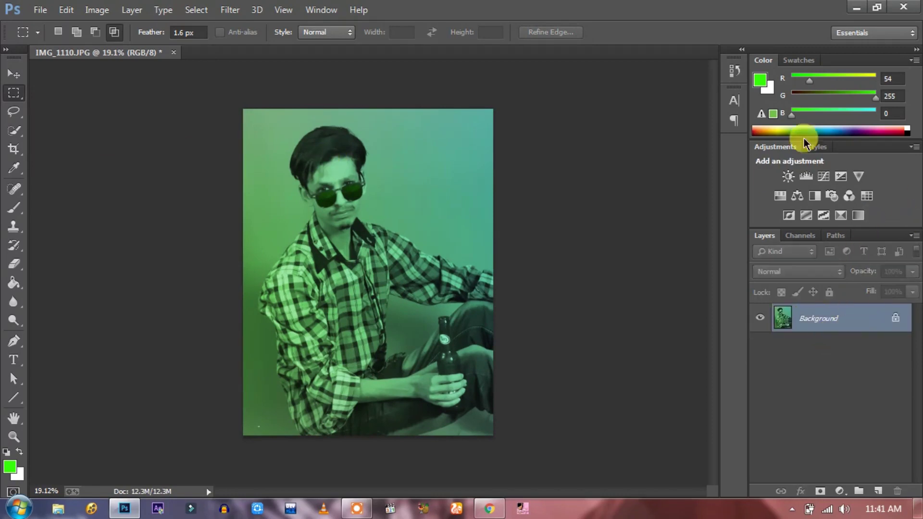
Add a Levels adjustment with white input 228 and midtones 0.91
click(804, 176)
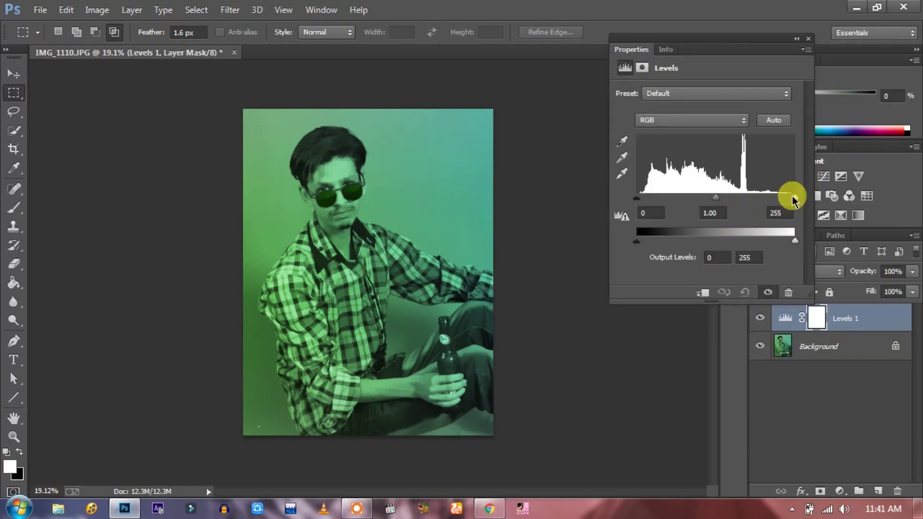
mouse_move(788, 201)
mouse_down()
mouse_move(757, 203)
mouse_move(772, 203)
mouse_up()
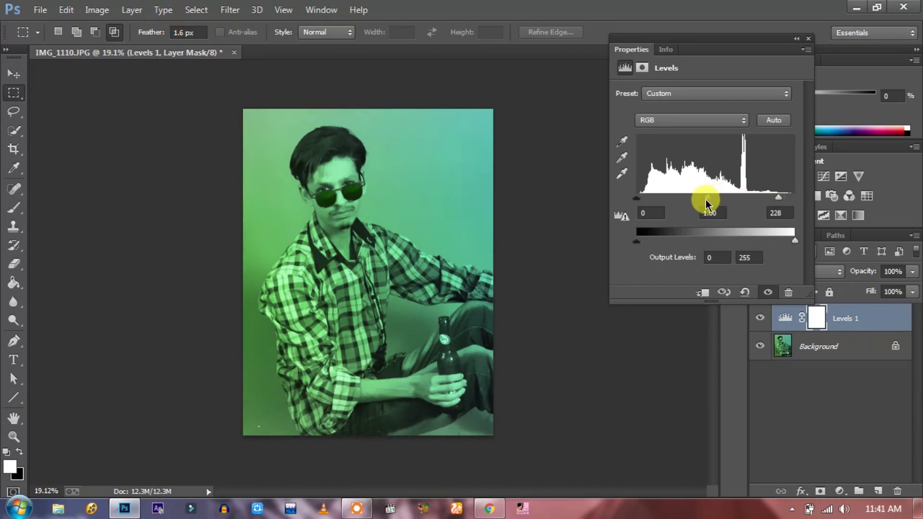
drag(706, 203, 715, 203)
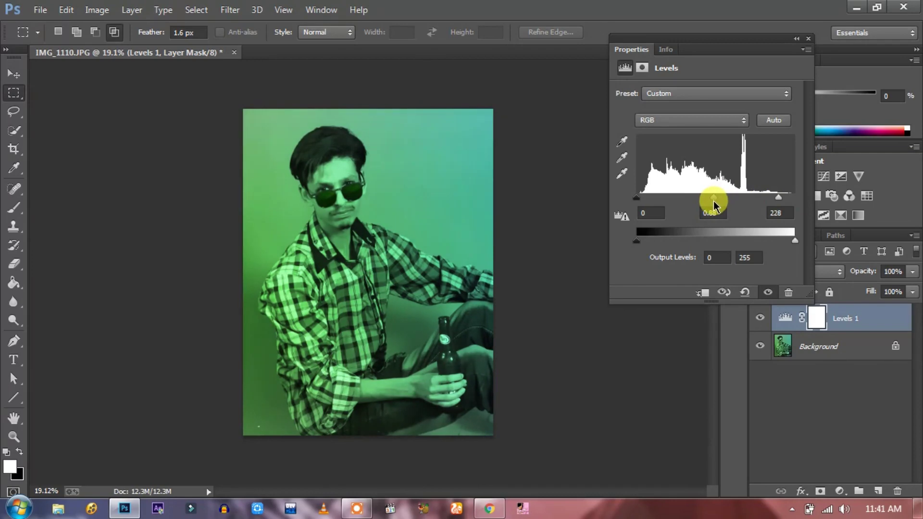
click(807, 38)
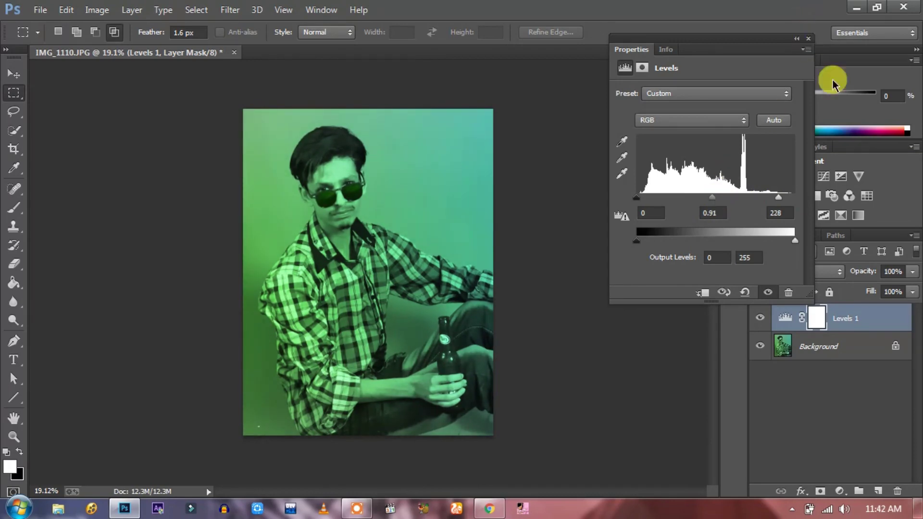
Merge the Levels adjustment down into the Background layer
key(ctrl+e)
scroll(332, 154, up, 2)
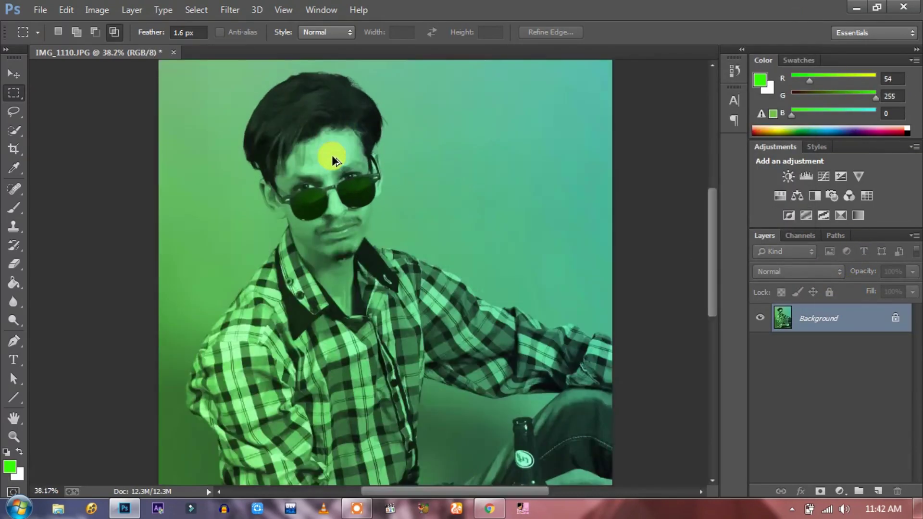
scroll(335, 155, up, 3)
scroll(335, 153, down, 2)
scroll(335, 151, down, 3)
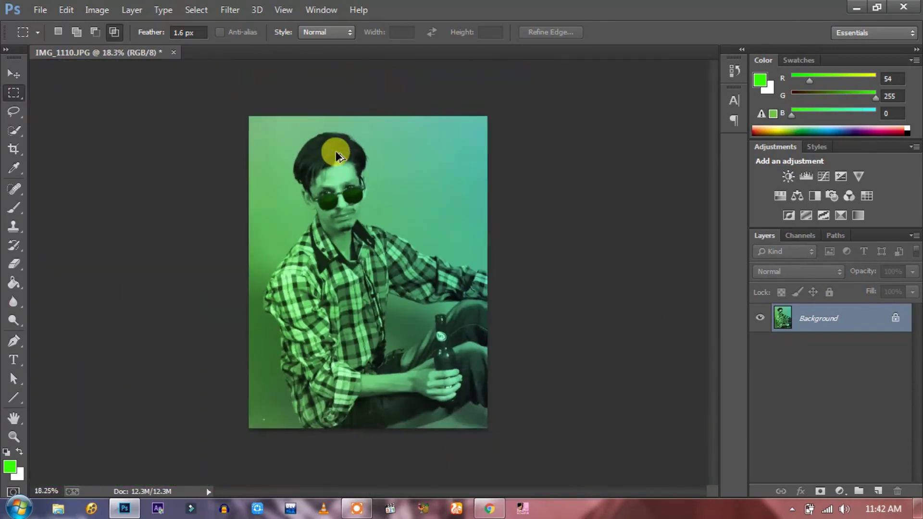
scroll(335, 151, up, 1)
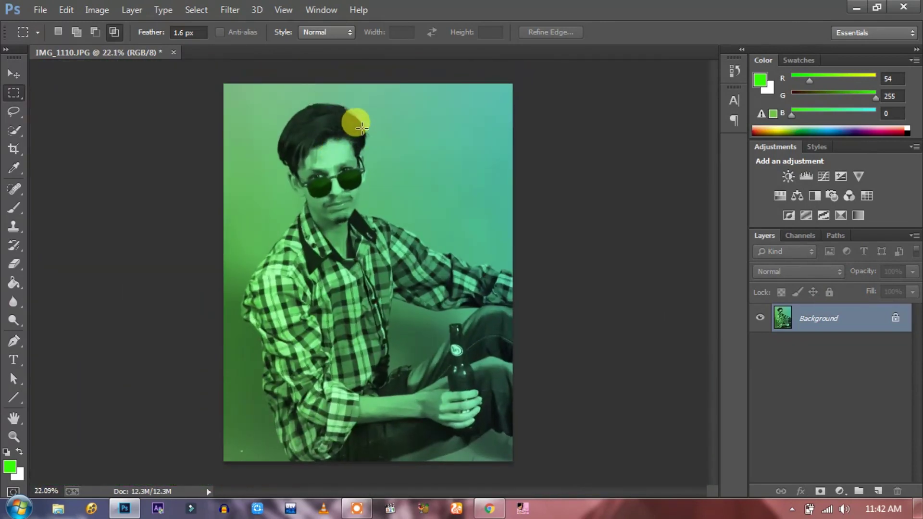